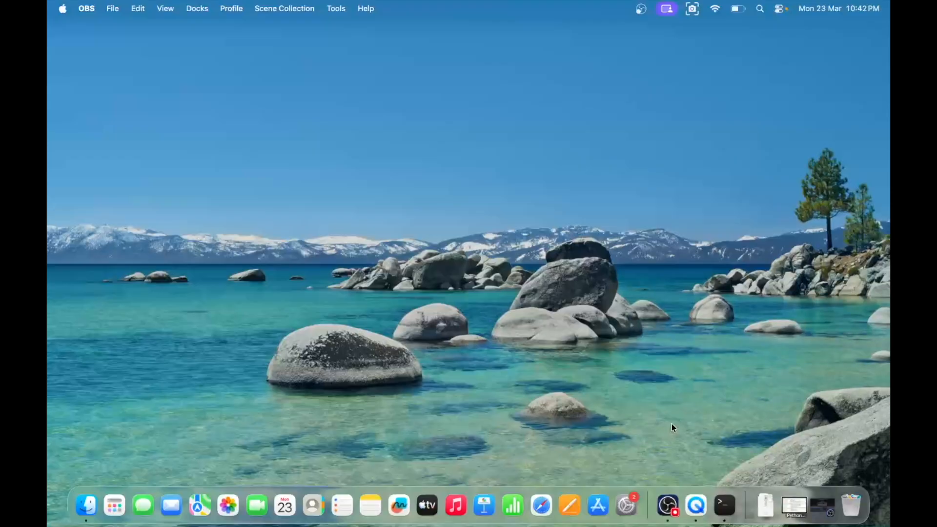
# Step: Open Chrome and load the local site at 127.0.0.1:8000
pyautogui.press('super+space')
pyautogui.write('chrom')
pyautogui.press('Return')
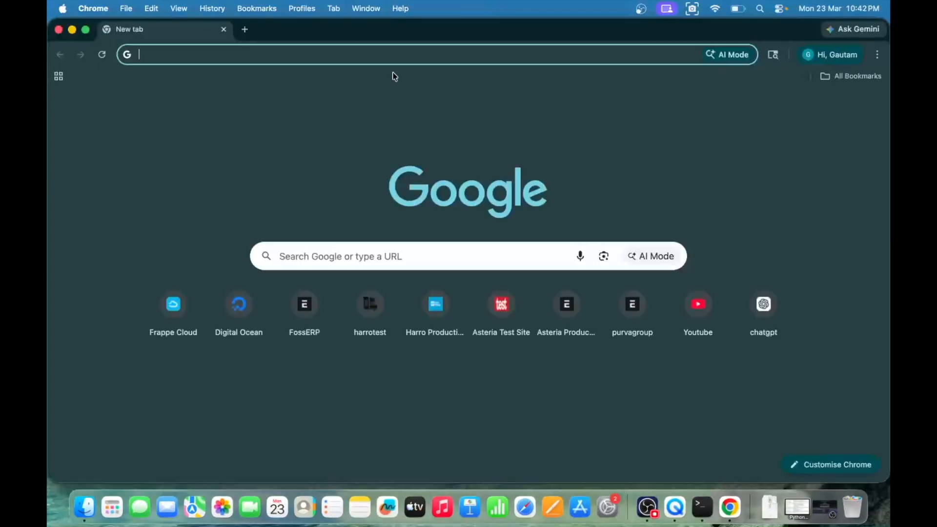
pyautogui.click(337, 56)
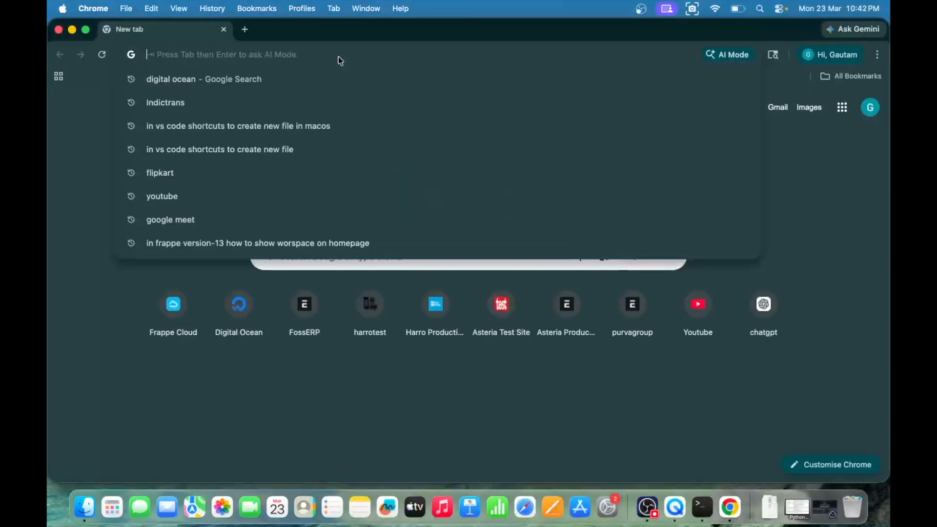
pyautogui.click(712, 510)
pyautogui.click(266, 45)
pyautogui.click(277, 54)
pyautogui.write('127')
pyautogui.press('Return')
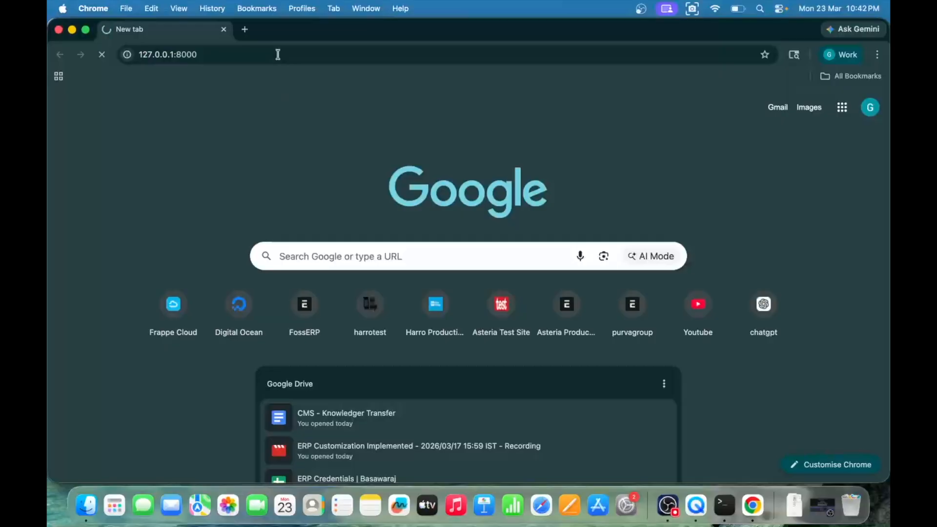
# Step: Switch from the portal account page to Desk and open the Sales Order list
pyautogui.click(811, 86)
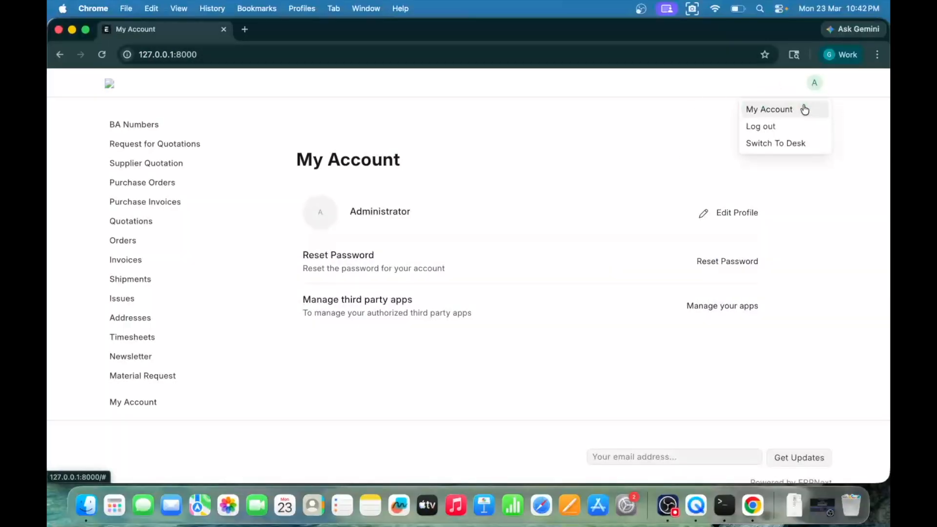
pyautogui.click(795, 143)
pyautogui.click(646, 82)
pyautogui.write('sales orde')
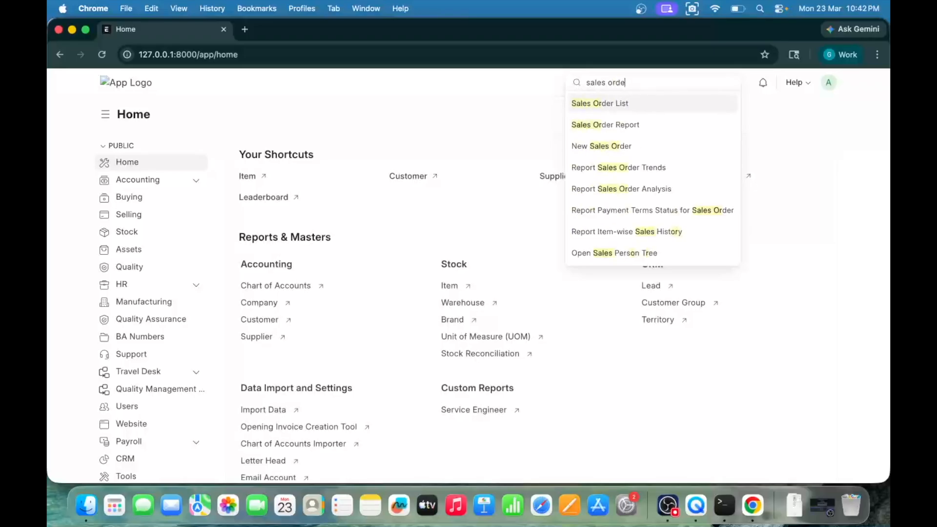
pyautogui.press('Return')
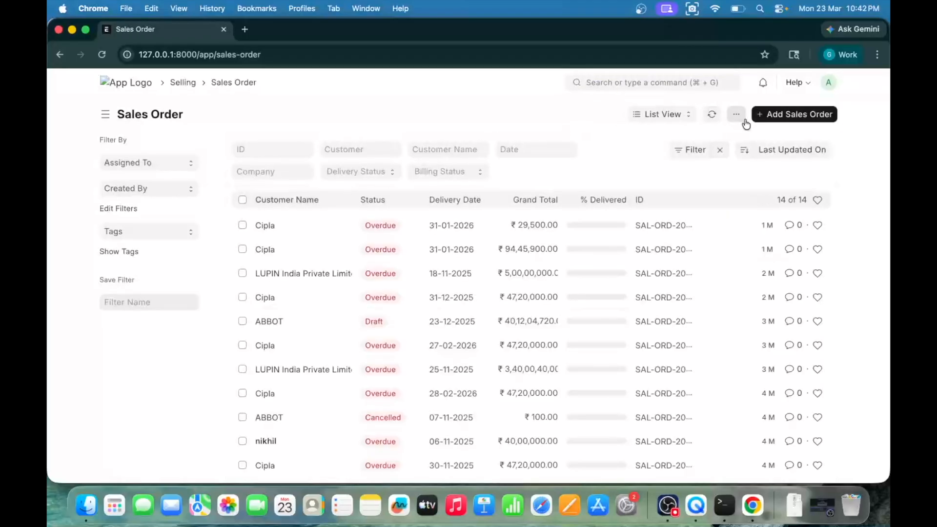
# Step: Open the first Cipla sales order in the list and view its Items table
pyautogui.click(266, 225)
pyautogui.scroll(-14, 447, 229)
pyautogui.scroll(13, 448, 229)
pyautogui.scroll(-2, 448, 229)
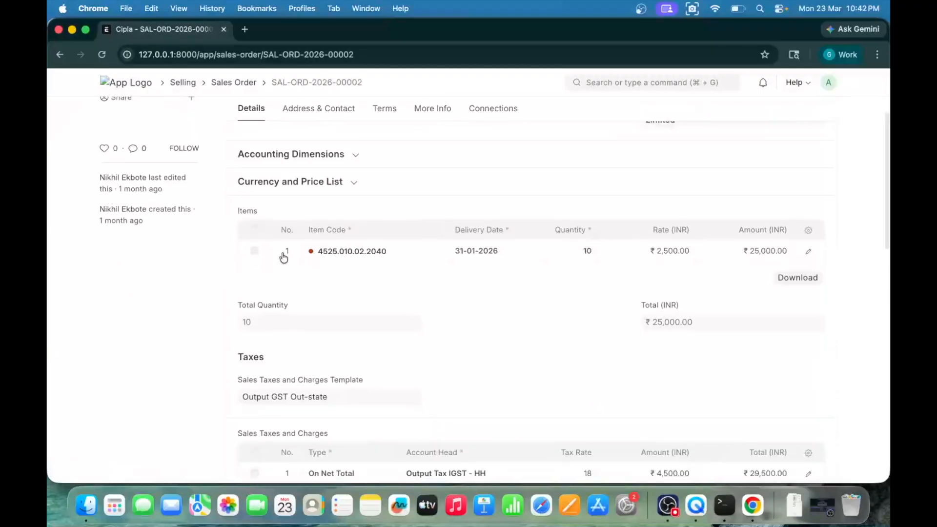
# Step: Evaluate cur_frm.doc.items in the browser console for the open sales order
pyautogui.press('super+alt+j')
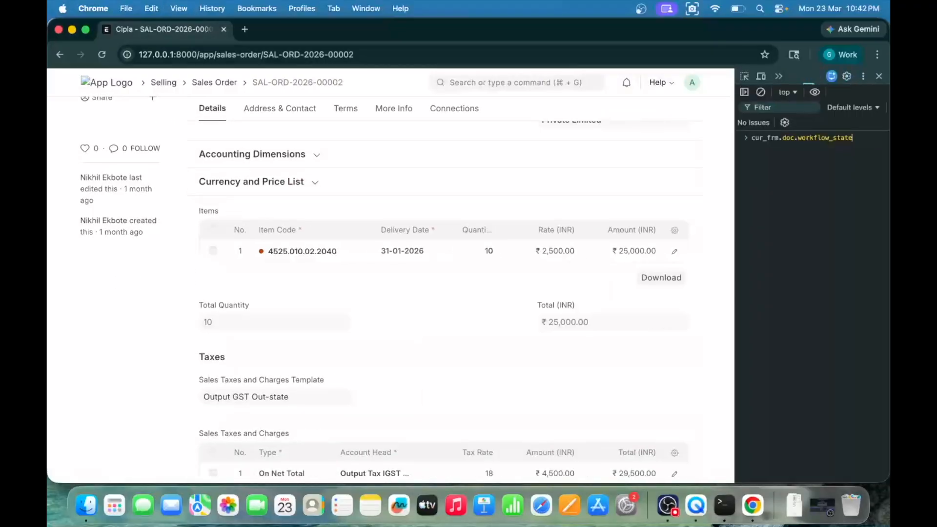
pyautogui.click(761, 92)
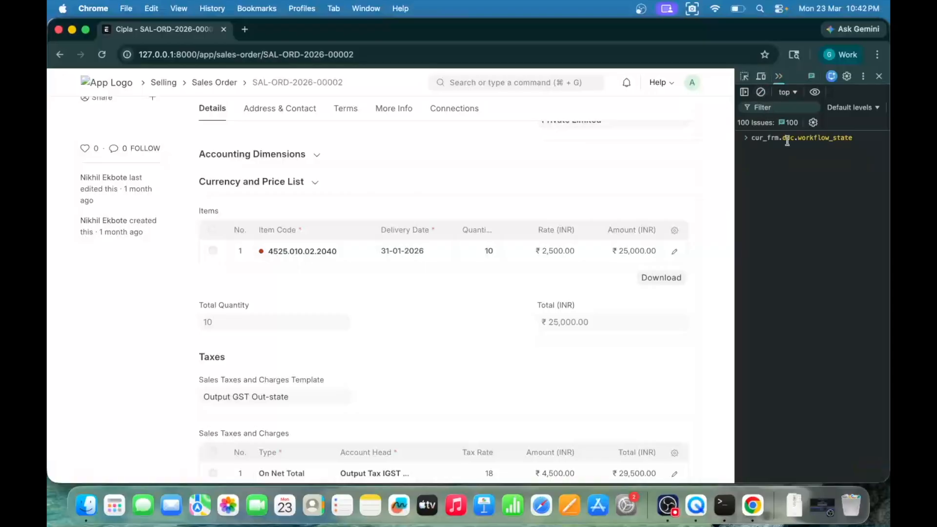
pyautogui.press('BackSpace')
pyautogui.write('items')
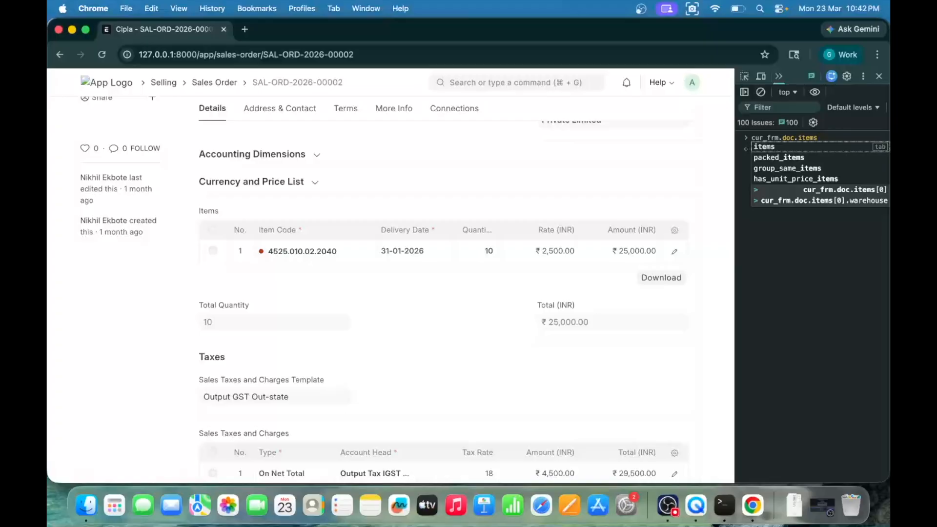
pyautogui.press('Return')
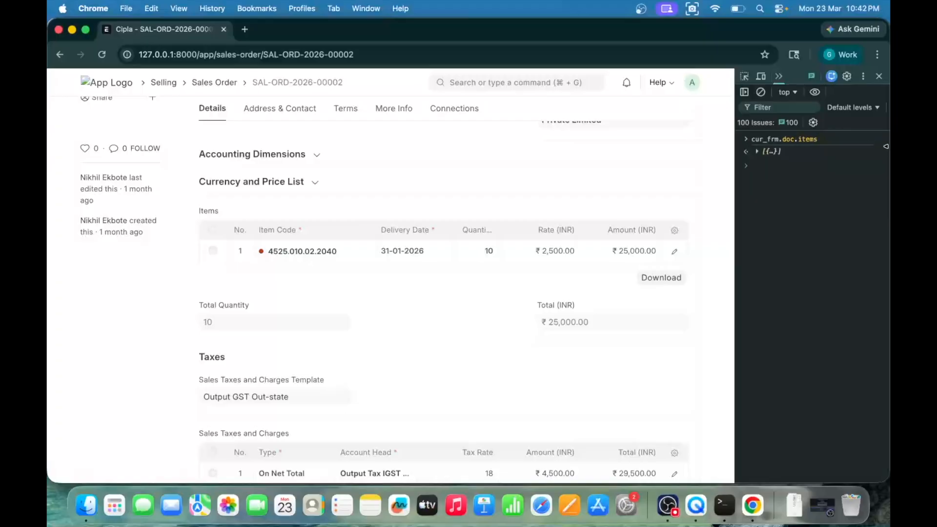
# Step: Expand the first entry of the returned items array, examine its properties, and close the developer tools
pyautogui.click(765, 151)
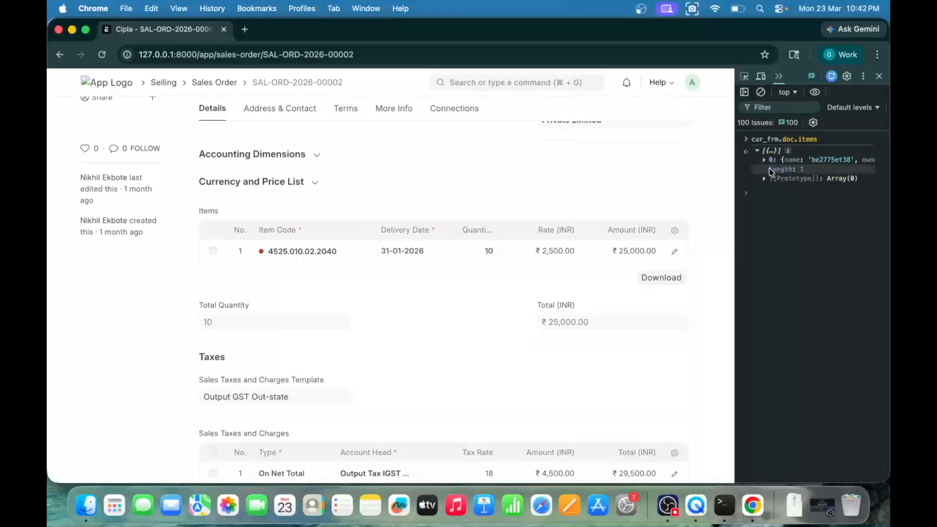
pyautogui.click(767, 159)
pyautogui.scroll(-5, 791, 303)
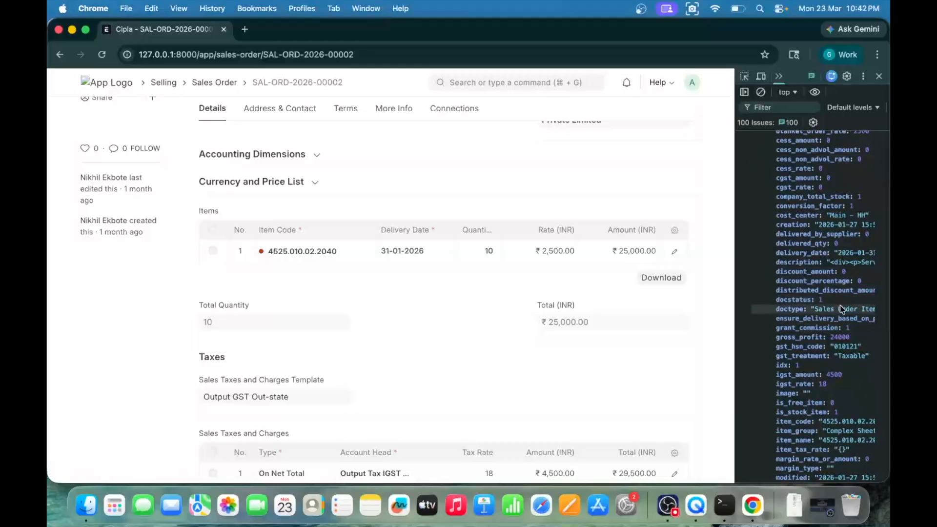
pyautogui.click(878, 73)
pyautogui.scroll(3, 599, 92)
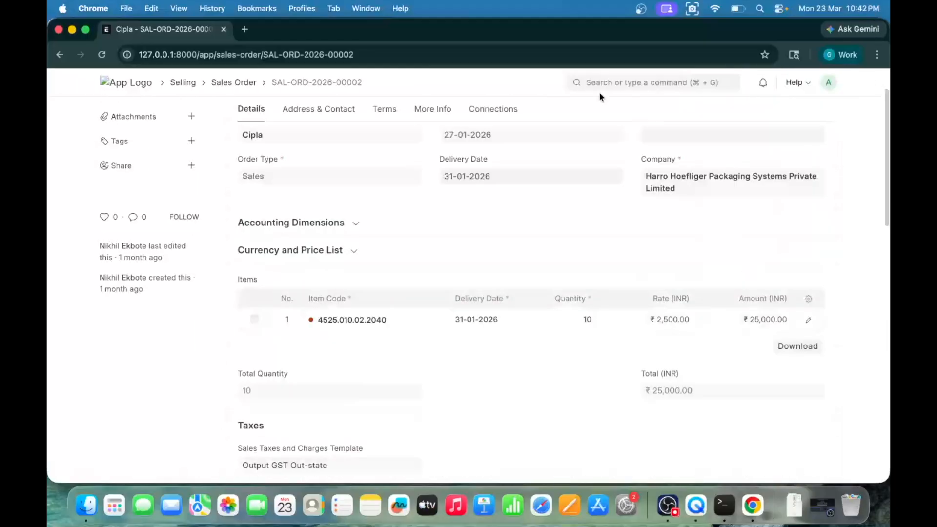
# Step: Open form customization for Sales Order and go to its Sales Order Item child table layout
pyautogui.click(788, 117)
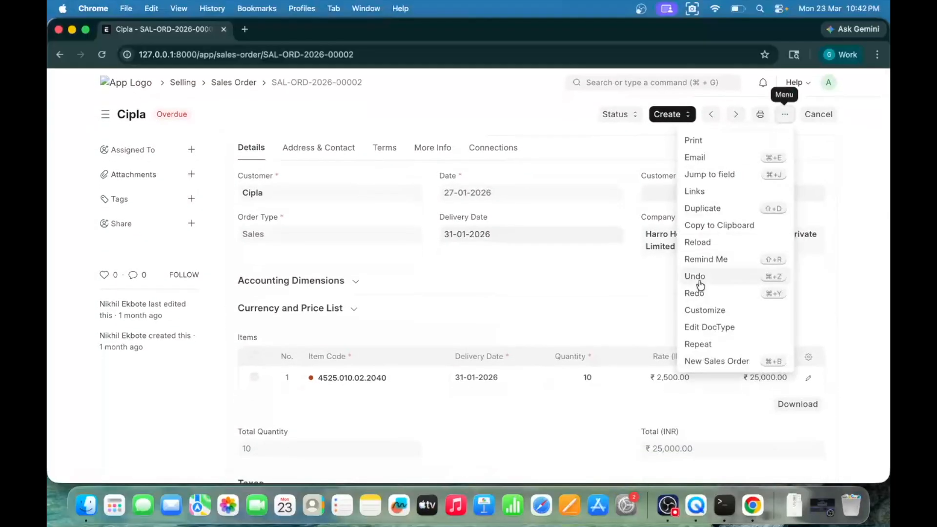
pyautogui.click(703, 309)
pyautogui.click(167, 146)
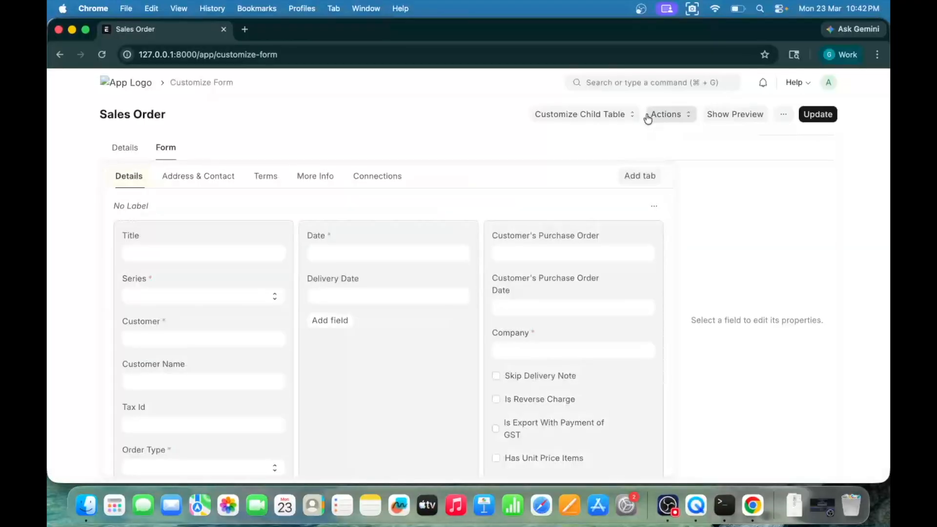
pyautogui.click(610, 115)
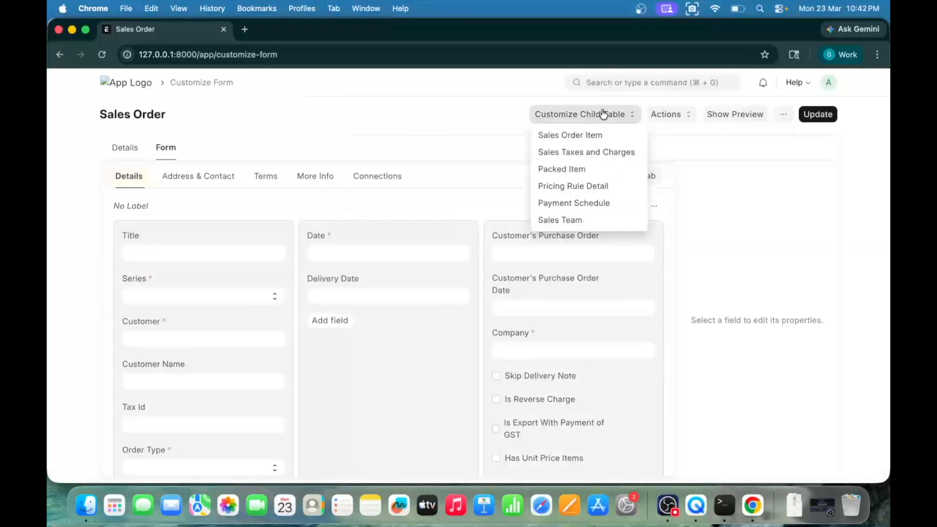
pyautogui.click(602, 137)
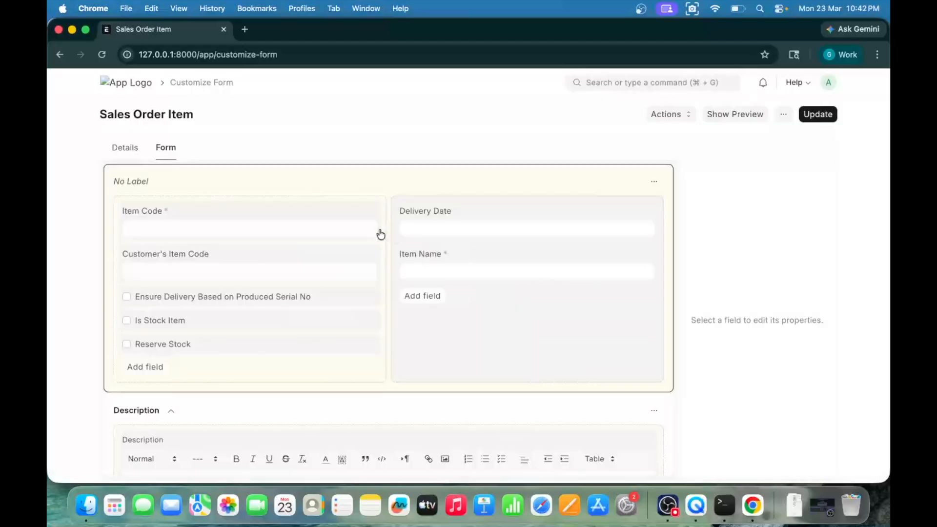
pyautogui.scroll(-5, 441, 331)
pyautogui.scroll(5, 439, 328)
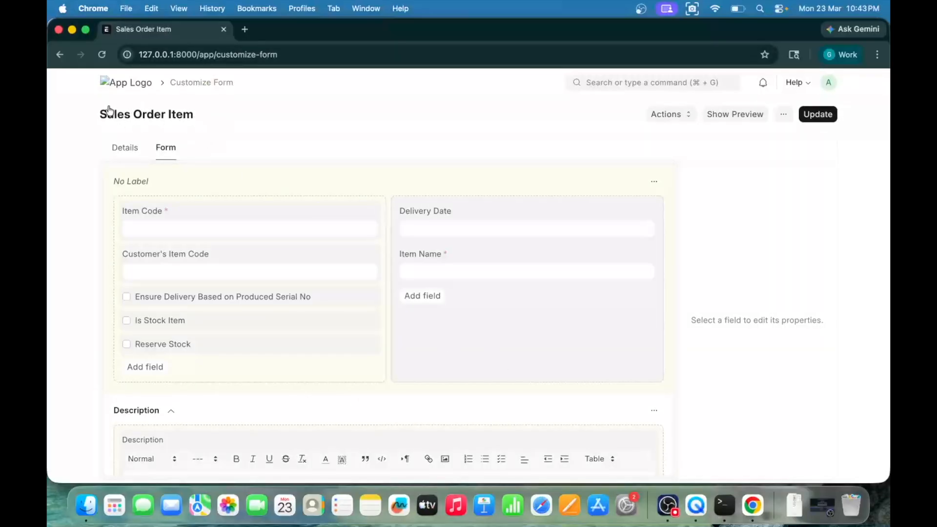
# Step: Add a Data field labelled Testing below Item Name in Sales Order Item and save the customization
pyautogui.click(427, 299)
pyautogui.write('data')
pyautogui.press('Return')
pyautogui.write('Testi')
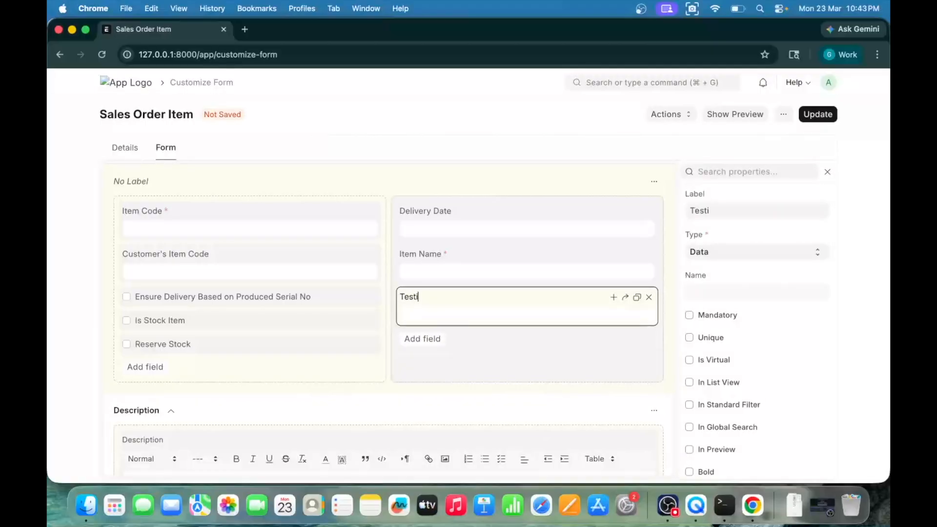
pyautogui.click(830, 114)
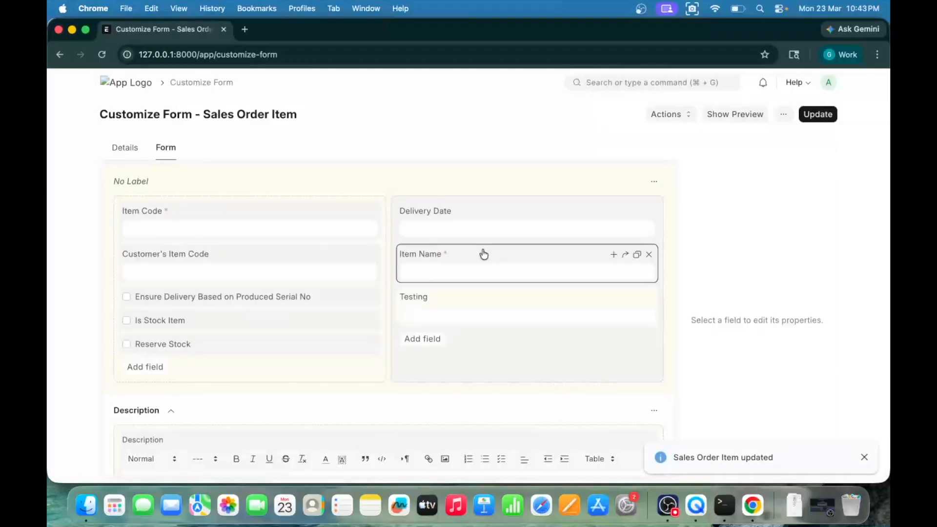
# Step: Return to the Sales Order list, start a new sales order, and open its first item row for editing
pyautogui.hscroll(-5, 484, 254)
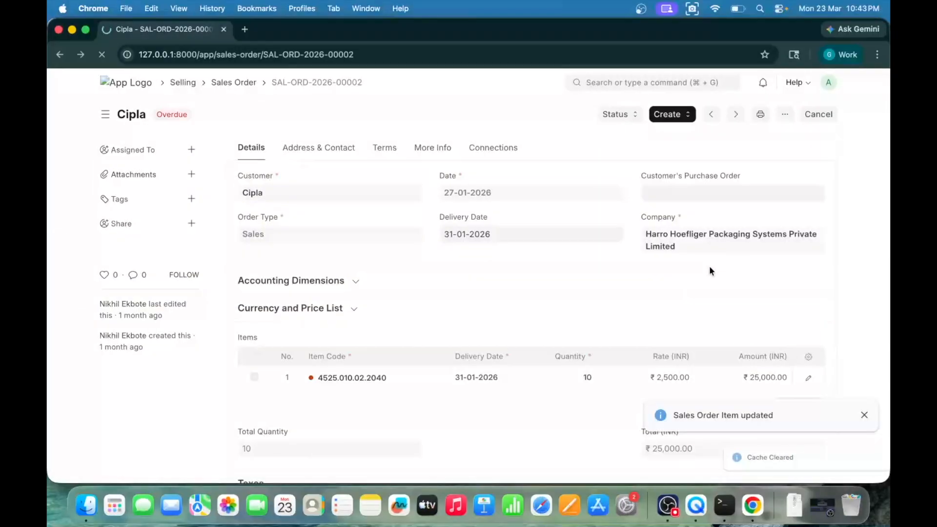
pyautogui.hscroll(-5, 616, 182)
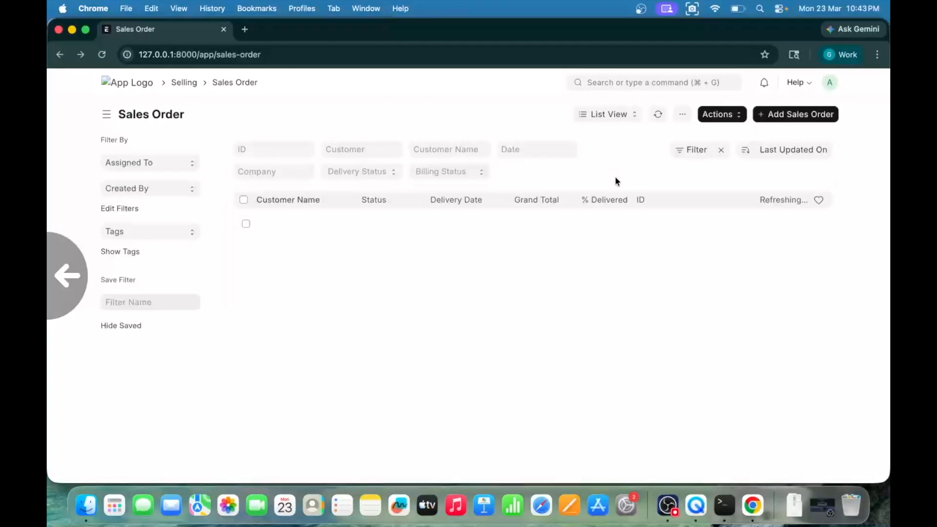
pyautogui.click(795, 113)
pyautogui.scroll(-5, 488, 285)
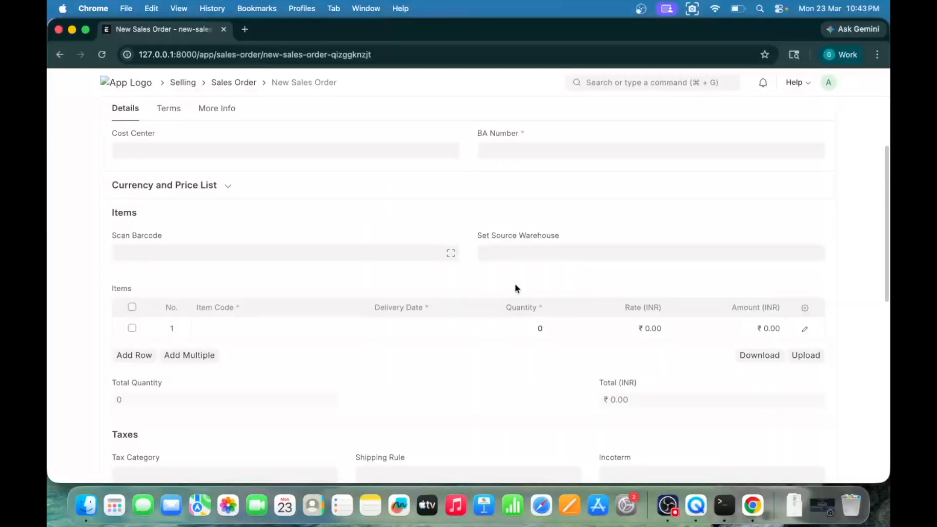
pyautogui.click(805, 328)
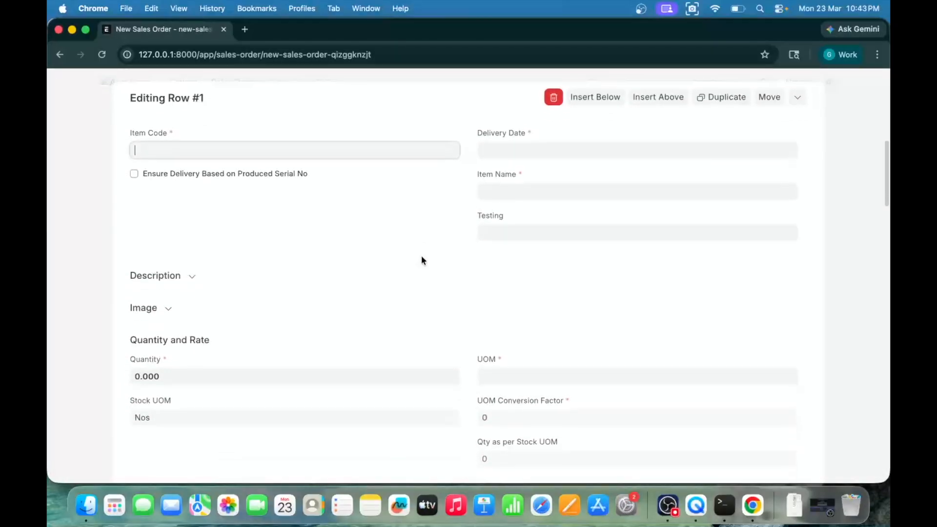
# Step: Check the Testing field in the first item row's detailed form, then close the row editor
pyautogui.click(506, 229)
pyautogui.press('alt')
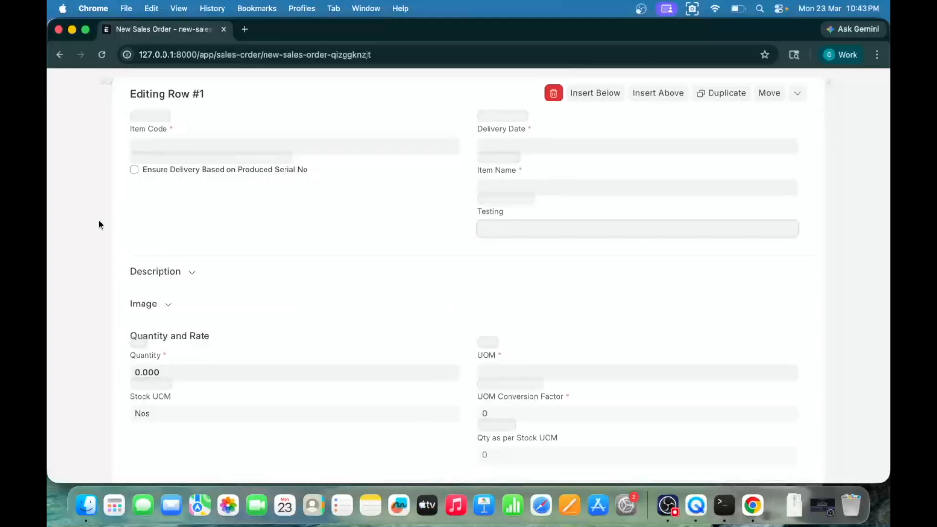
pyautogui.click(77, 228)
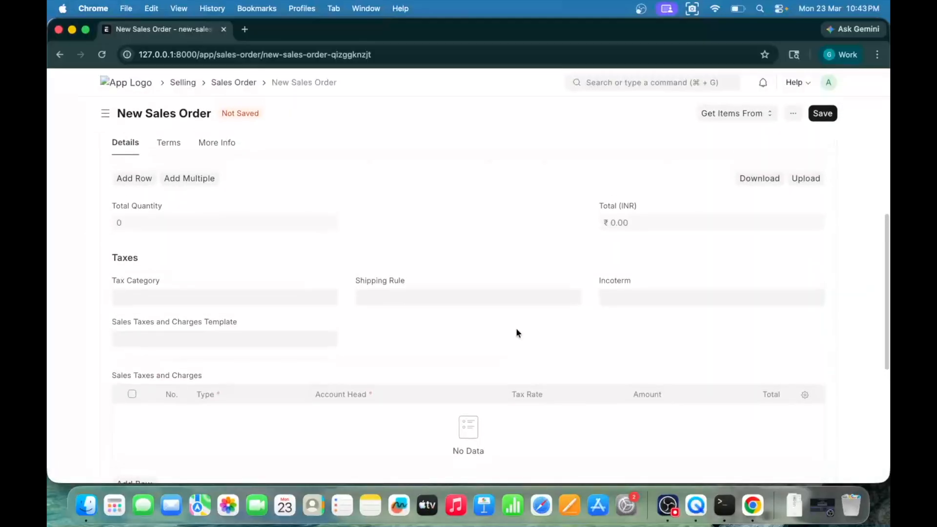
pyautogui.click(804, 247)
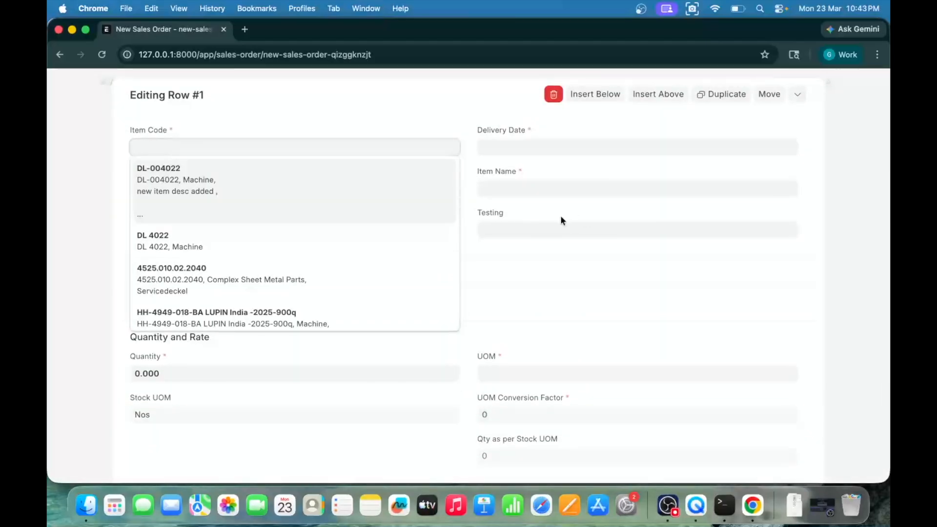
pyautogui.click(560, 215)
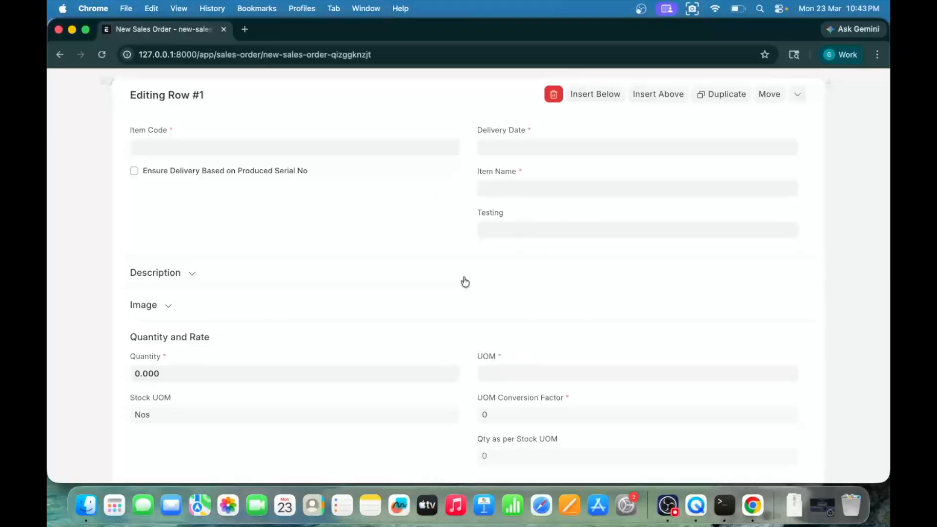
pyautogui.click(101, 234)
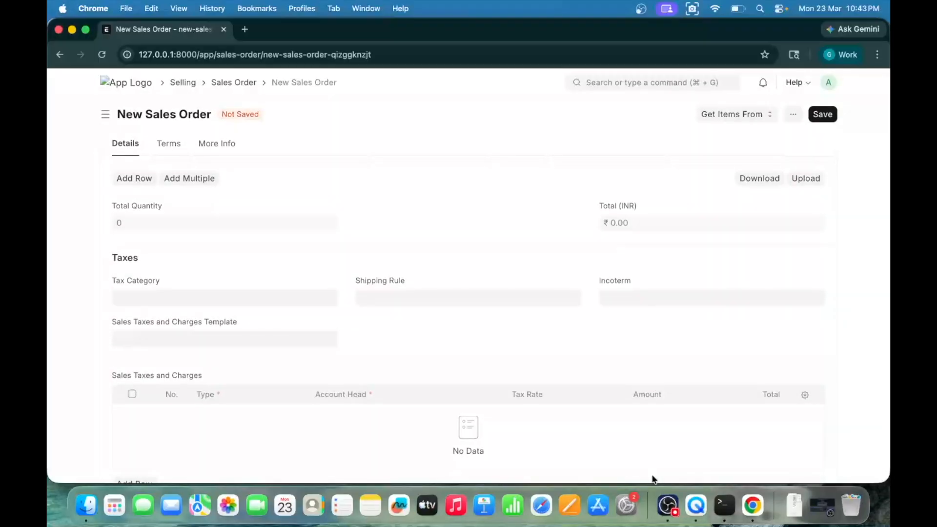
# Step: Search the system for VS Code and launch it
pyautogui.press('super+space')
pyautogui.write('vsoc')
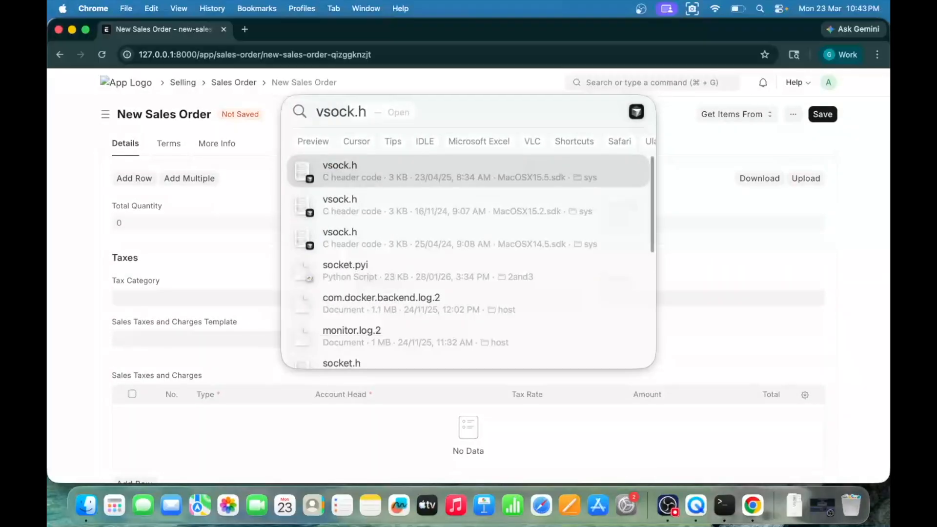
pyautogui.press('BackSpace')
pyautogui.press('BackSpace')
pyautogui.press('BackSpace')
pyautogui.press('BackSpace')
pyautogui.write('vd')
pyautogui.press('BackSpace')
pyautogui.press('BackSpace')
pyautogui.write('vs code')
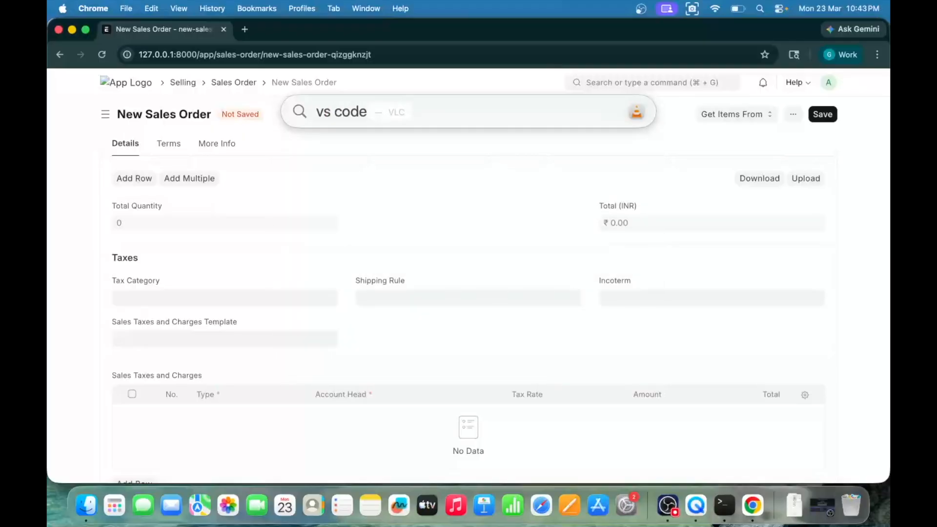
pyautogui.press('Return')
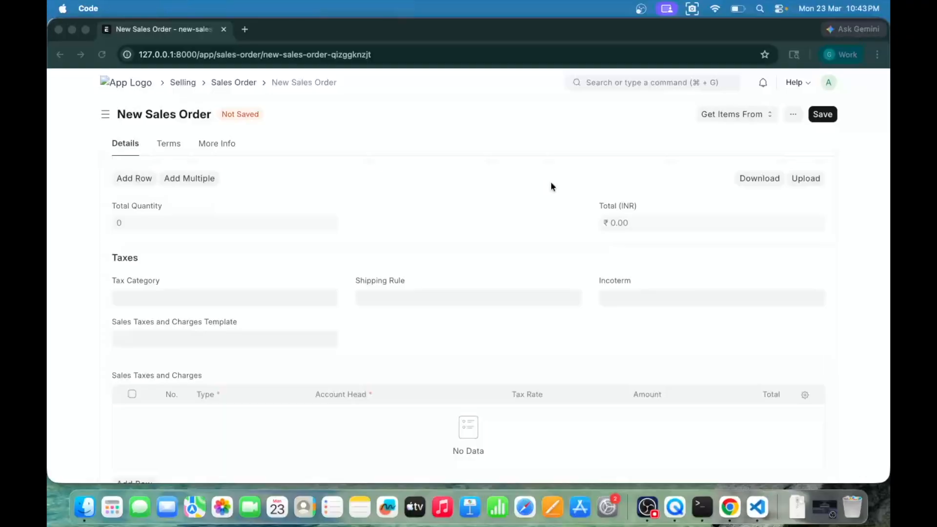
# Step: Switch back to Chrome and leave the unsaved sales order for the Sales Order list
pyautogui.press('super+Tab')
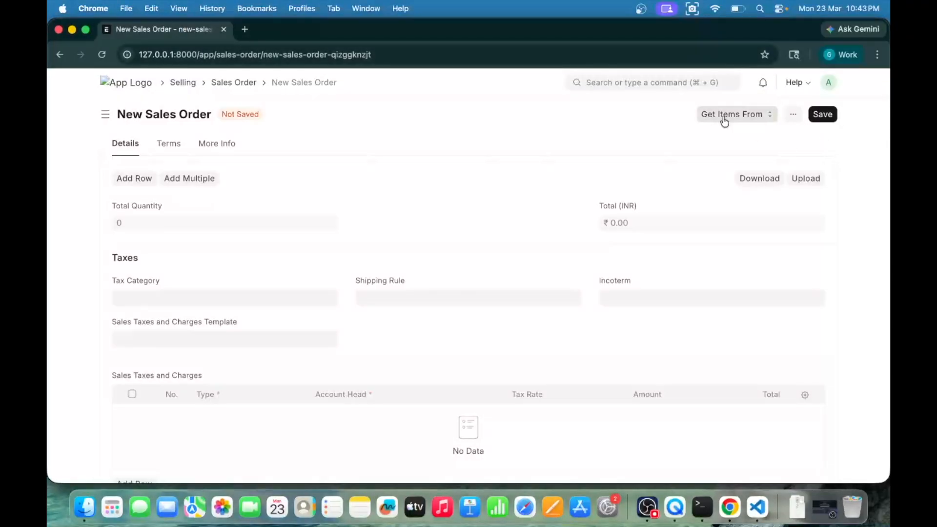
pyautogui.hscroll(-5, 649, 154)
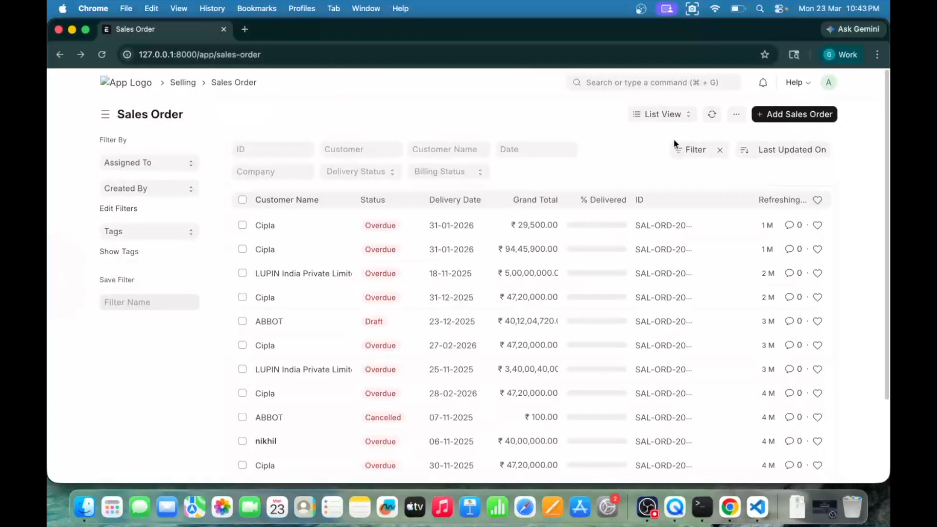
# Step: Open form customization for Sales Order, go to its Sales Order Item child table, and select the Testing field
pyautogui.click(734, 116)
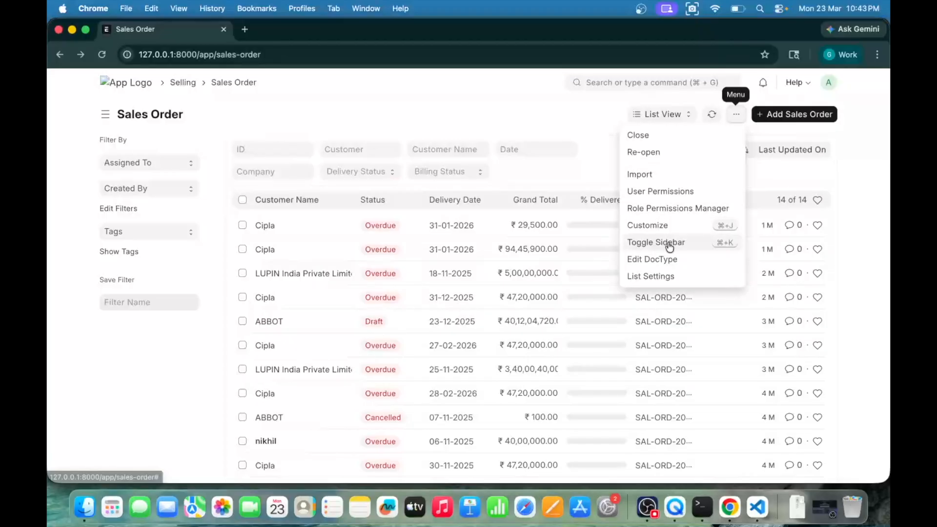
pyautogui.click(657, 226)
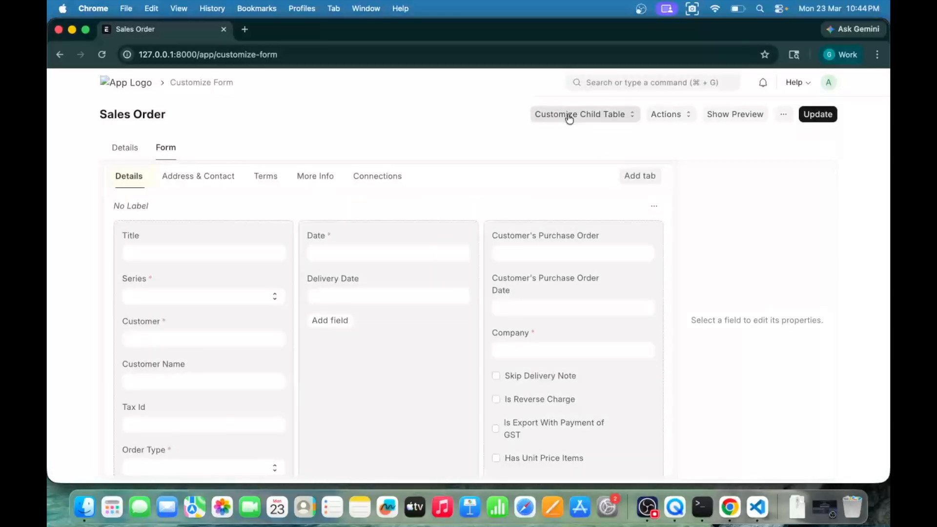
pyautogui.click(591, 115)
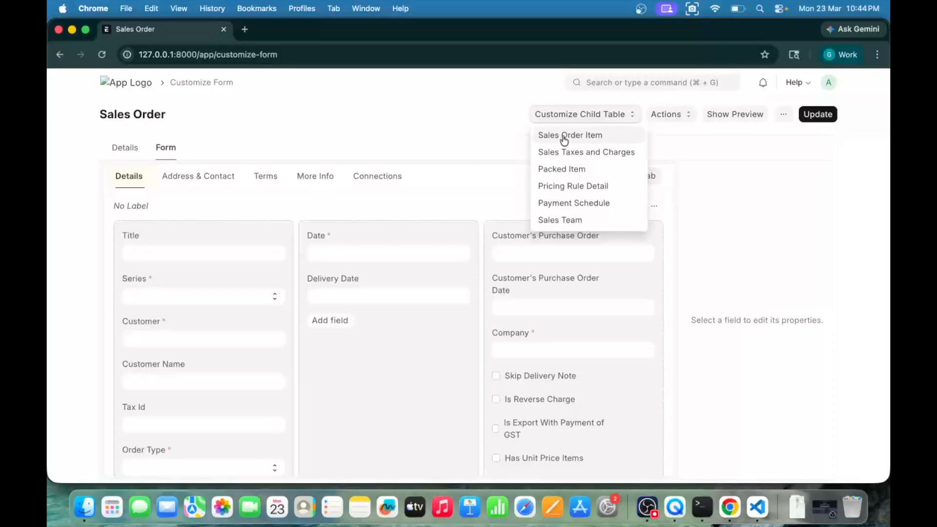
pyautogui.click(584, 136)
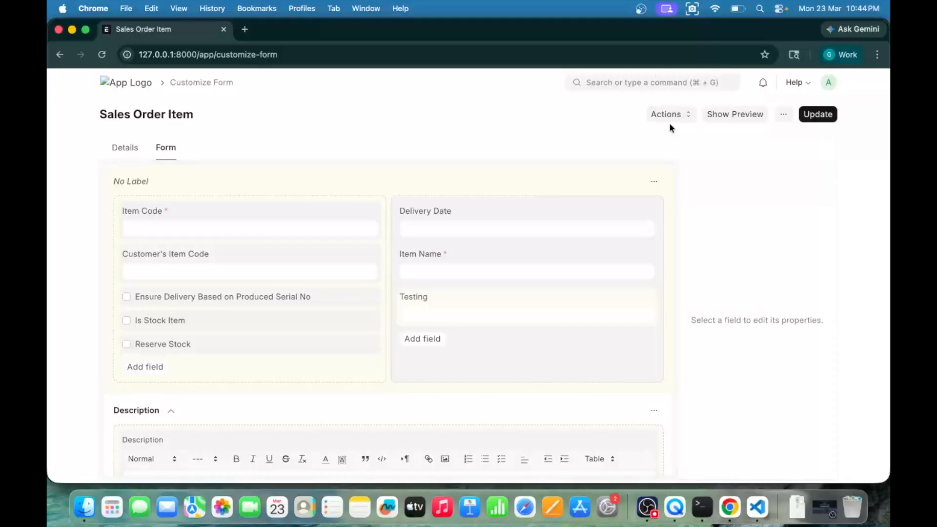
pyautogui.click(673, 122)
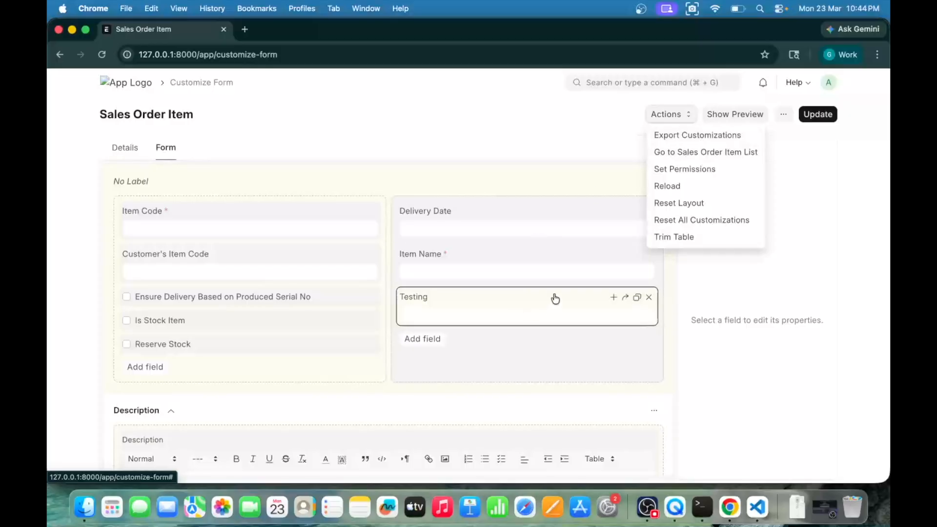
pyautogui.click(496, 302)
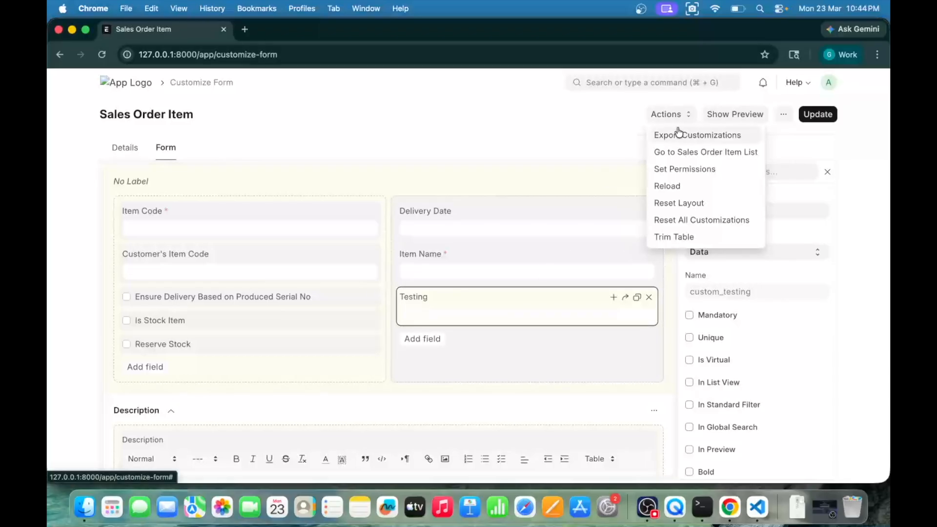
# Step: Export the Sales Order Item customizations to the Harro module with Sync on Migrate enabled and custom permissions excluded
pyautogui.click(697, 134)
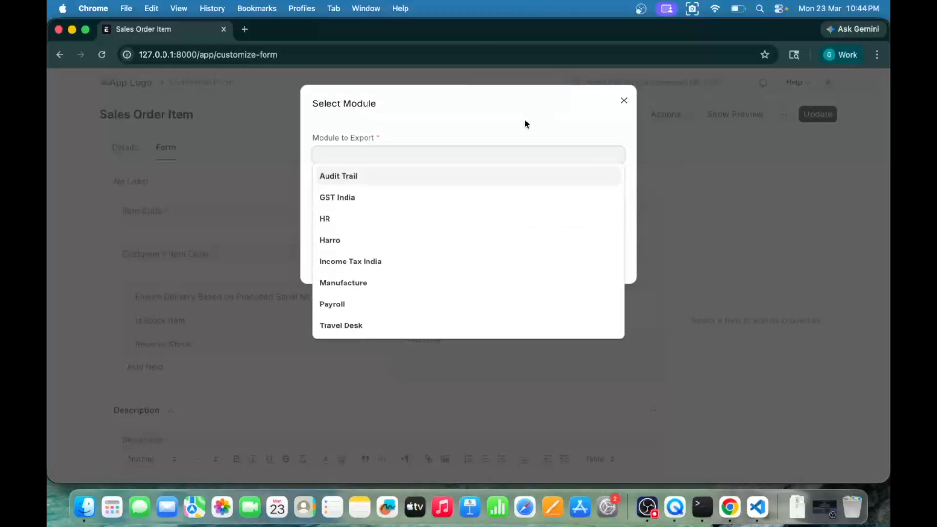
pyautogui.click(524, 119)
pyautogui.click(360, 150)
pyautogui.write('harro')
pyautogui.click(356, 178)
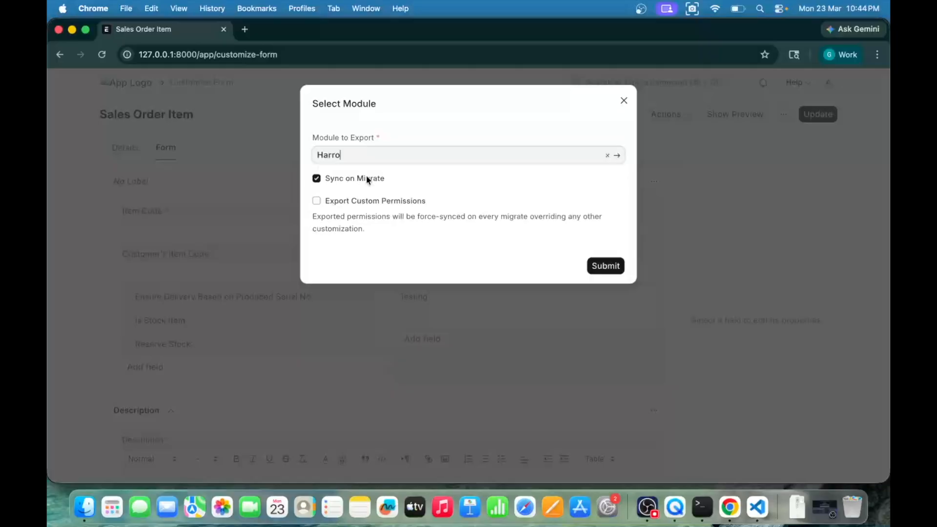
pyautogui.click(599, 274)
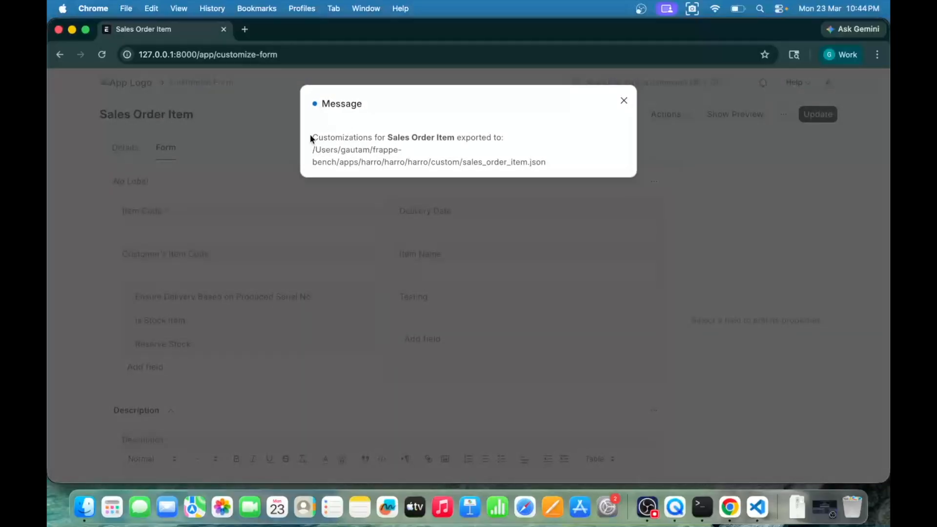
# Step: Examine the export message for the exported doctype, the app folder path, and the JSON file name
pyautogui.moveTo(311, 137); pyautogui.dragTo(434, 140)
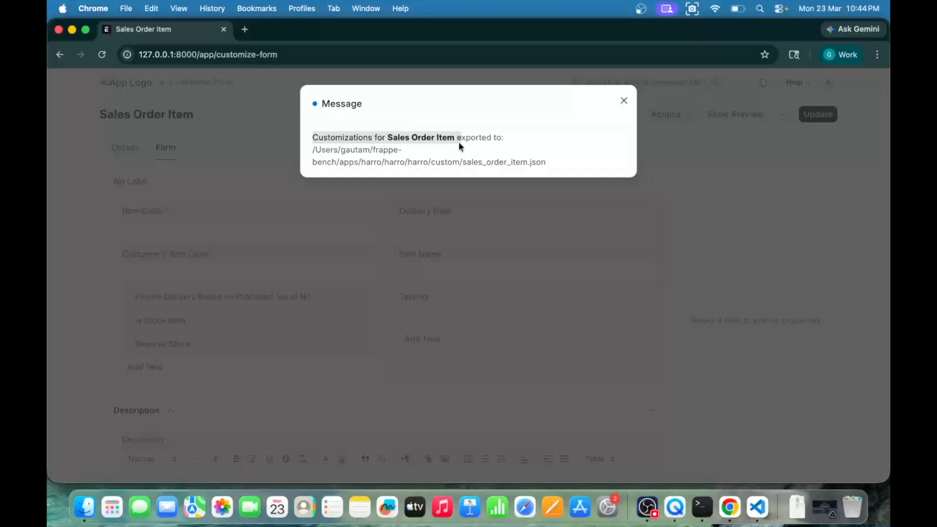
pyautogui.moveTo(388, 137); pyautogui.dragTo(444, 138)
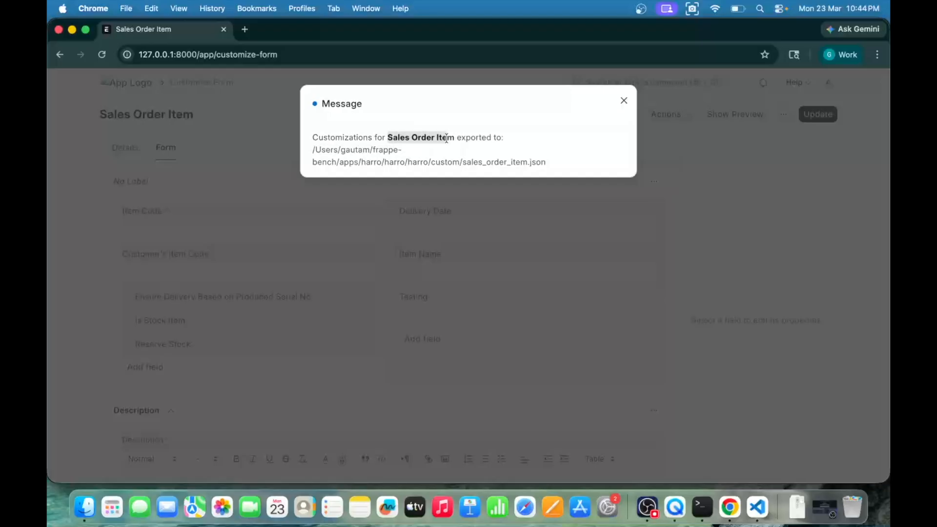
pyautogui.click(420, 140)
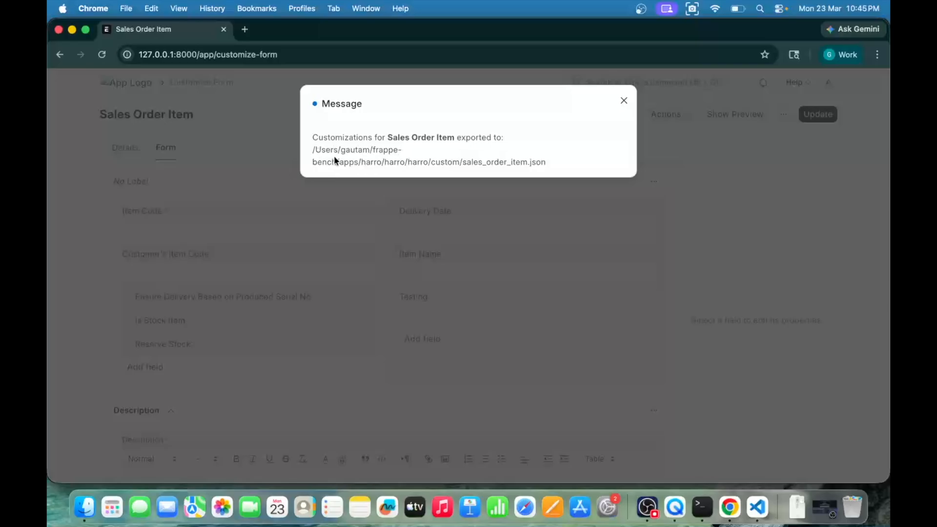
pyautogui.moveTo(359, 162); pyautogui.dragTo(428, 164)
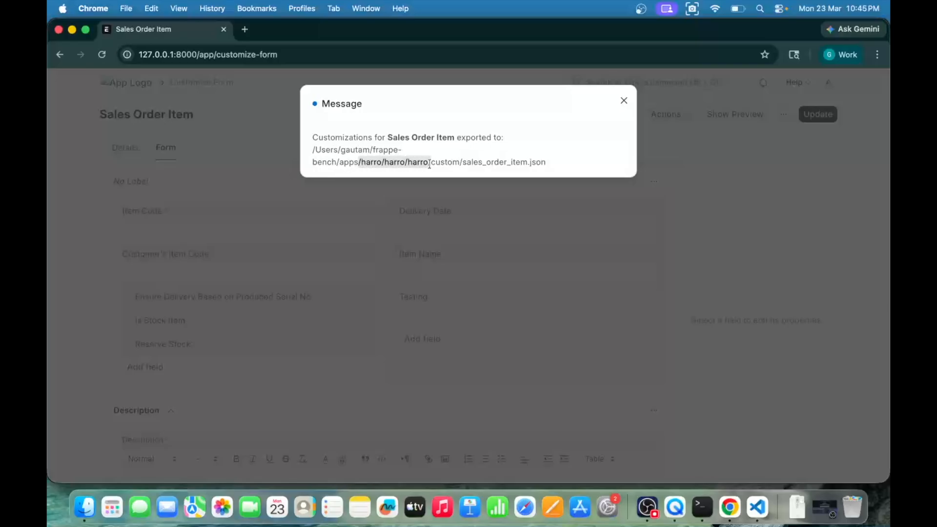
pyautogui.doubleClick(430, 165)
pyautogui.click(437, 164)
pyautogui.doubleClick(437, 164)
pyautogui.click(466, 171)
pyautogui.moveTo(461, 163); pyautogui.dragTo(558, 168)
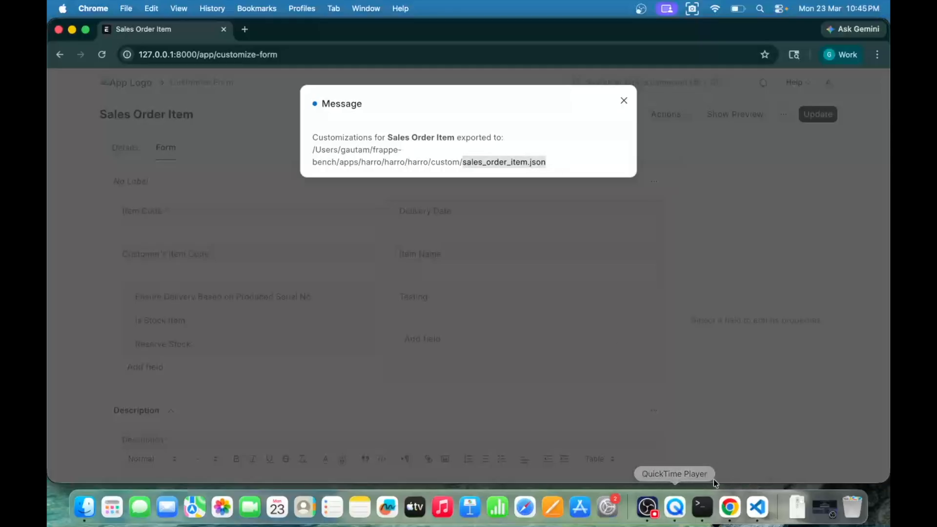
# Step: Switch to VS Code and open sales_order_item.json from apps/harro/harro/harro/custom to look through its contents
pyautogui.click(757, 508)
pyautogui.scroll(3, 135, 220)
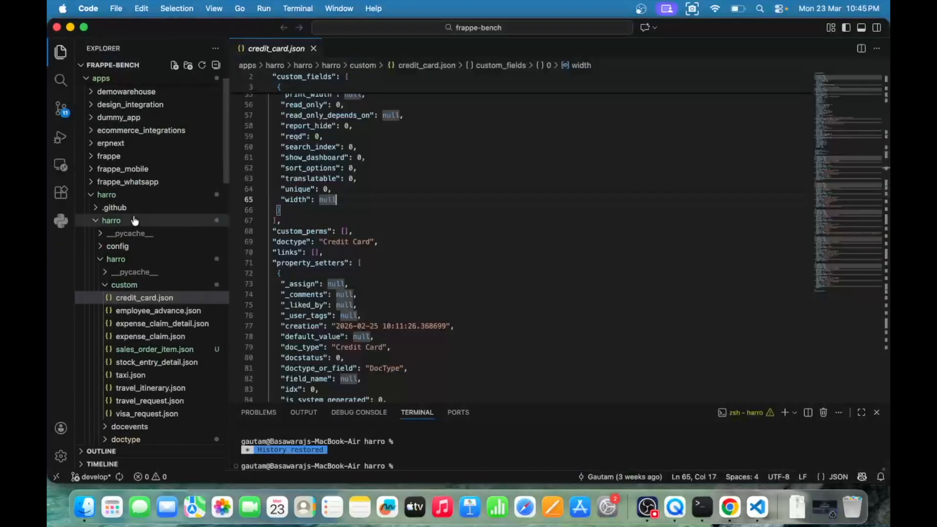
pyautogui.click(93, 224)
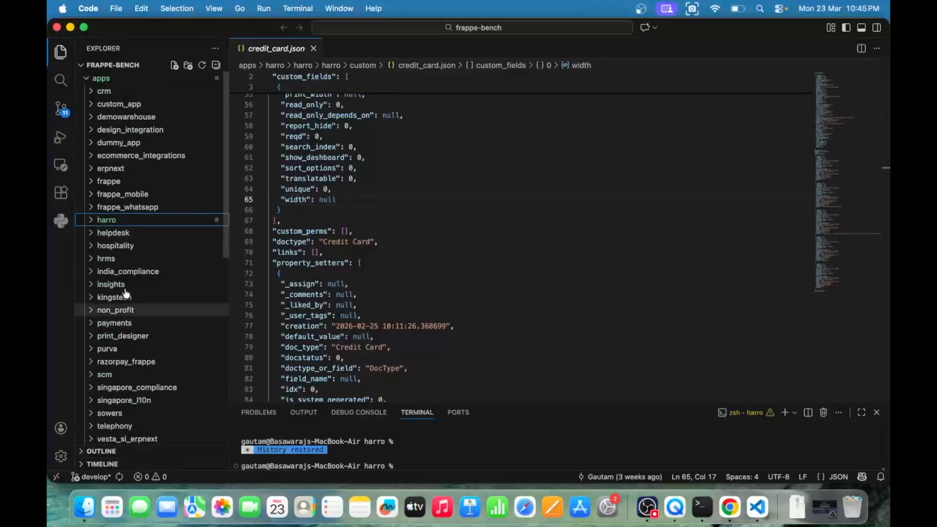
pyautogui.click(91, 225)
pyautogui.click(107, 246)
pyautogui.click(107, 247)
pyautogui.click(111, 287)
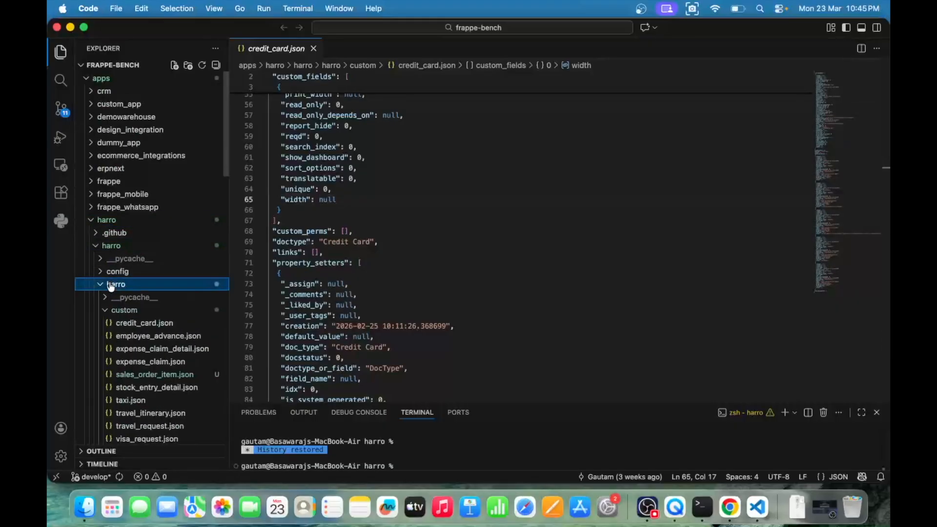
pyautogui.scroll(-5, 131, 274)
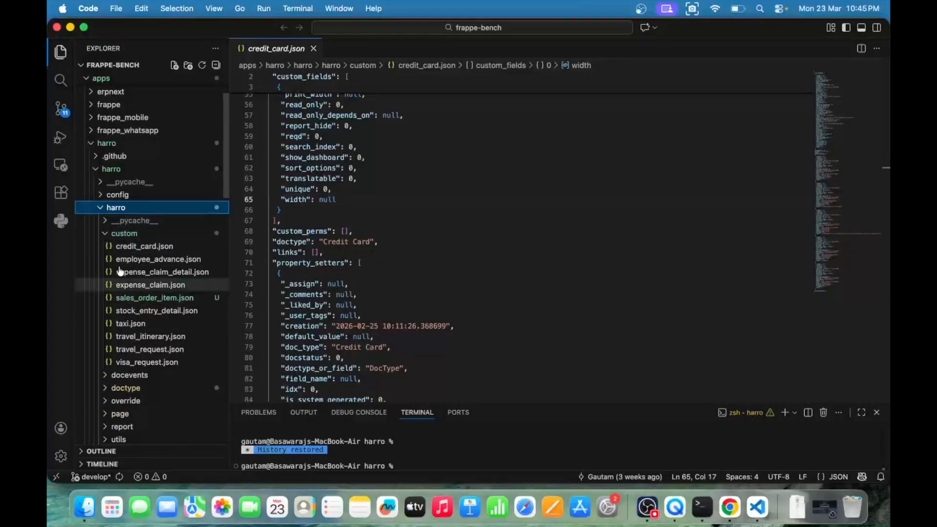
pyautogui.click(157, 301)
pyautogui.scroll(-15, 507, 255)
pyautogui.scroll(-20, 508, 255)
pyautogui.scroll(-10, 507, 255)
# Step: Return to Chrome, close the export message, and copy the Testing field's name, custom_testing
pyautogui.press('super+Tab')
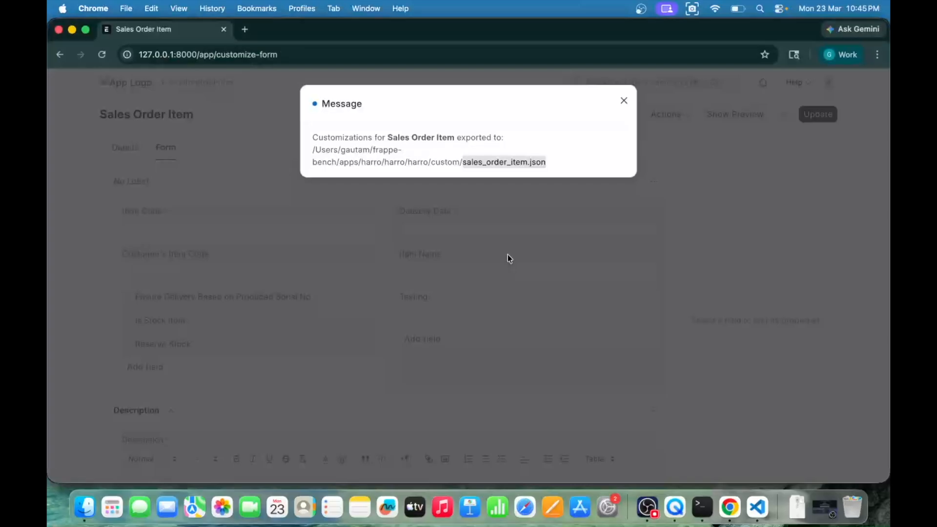
pyautogui.click(625, 101)
pyautogui.click(483, 292)
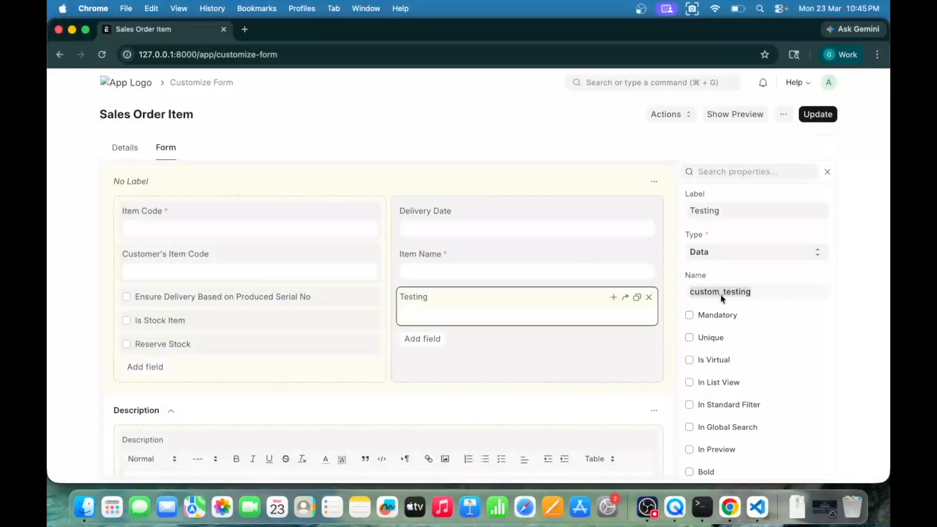
pyautogui.press('super+c')
# Step: Switch to VS Code, search sales_order_item.json for custom_testing, and inspect the matching field definition
pyautogui.press('super+Tab')
pyautogui.click(556, 237)
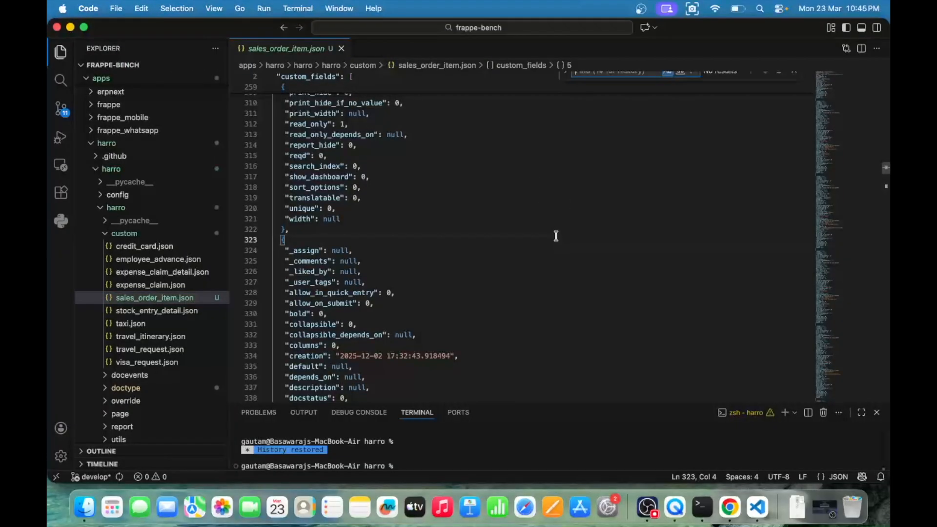
pyautogui.press('super+f')
pyautogui.press('super+v')
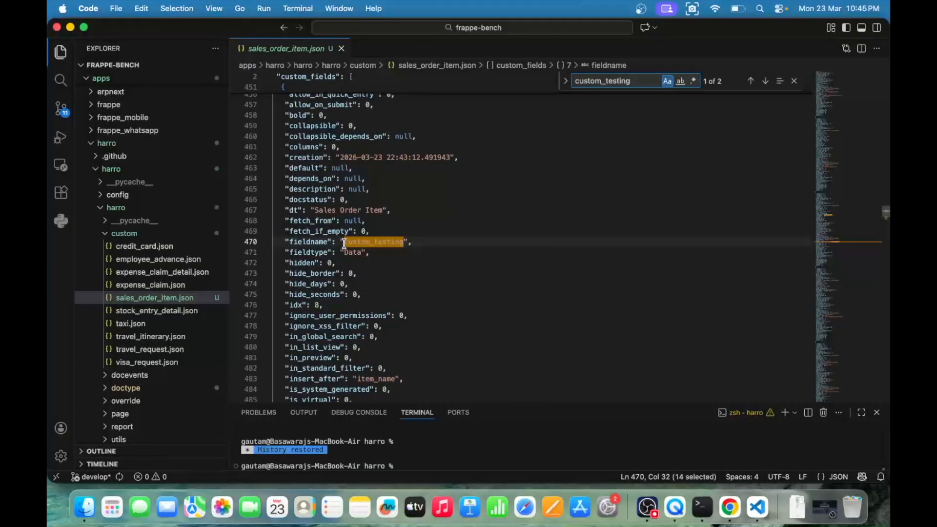
pyautogui.scroll(-10, 459, 284)
pyautogui.scroll(15, 459, 284)
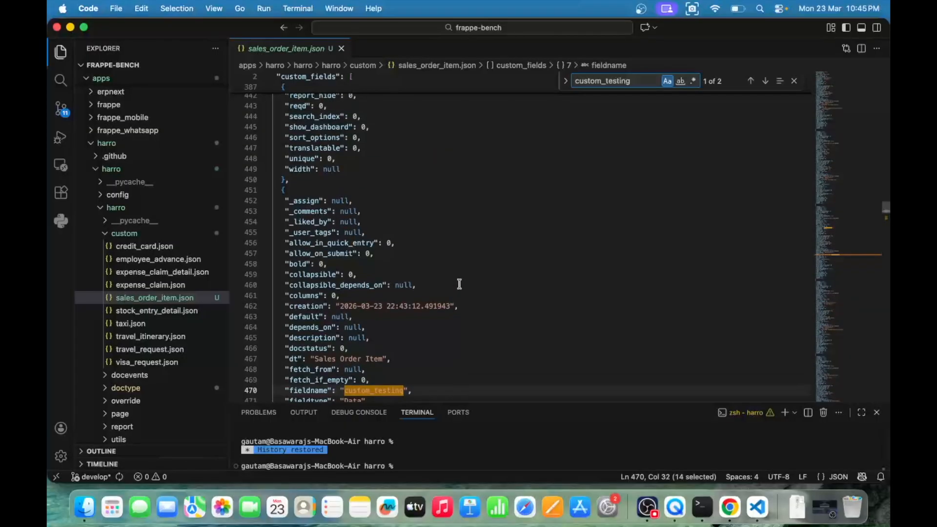
# Step: Examine the custom_fields key at the start of sales_order_item.json and the field definitions listed under it
pyautogui.scroll(20, 459, 284)
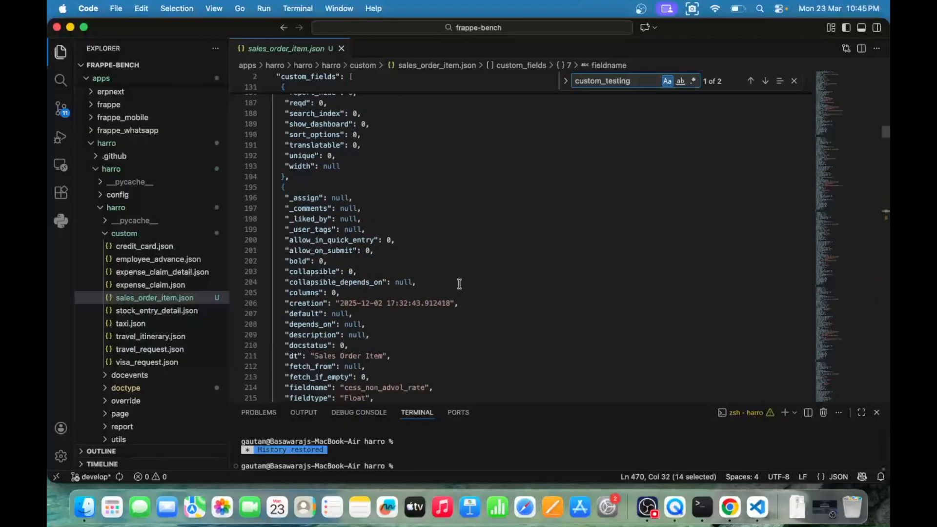
pyautogui.doubleClick(306, 106)
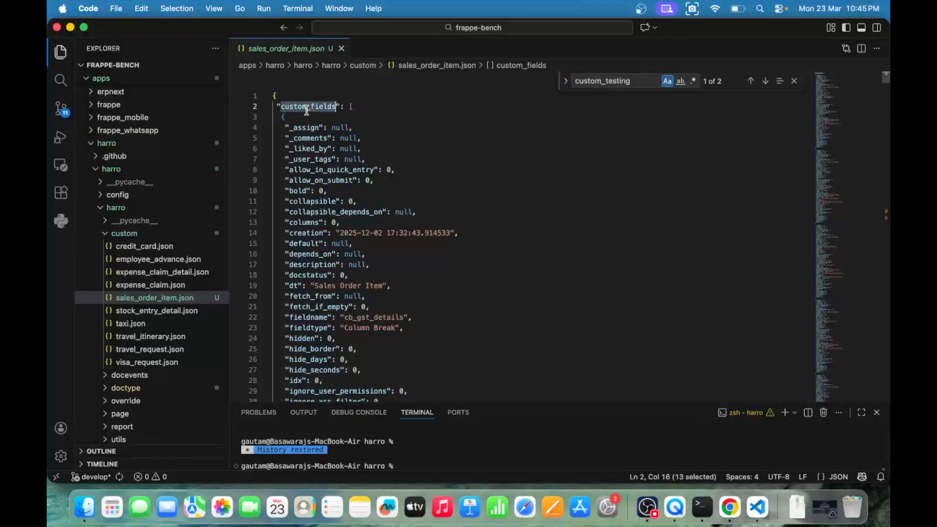
pyautogui.scroll(-20, 432, 283)
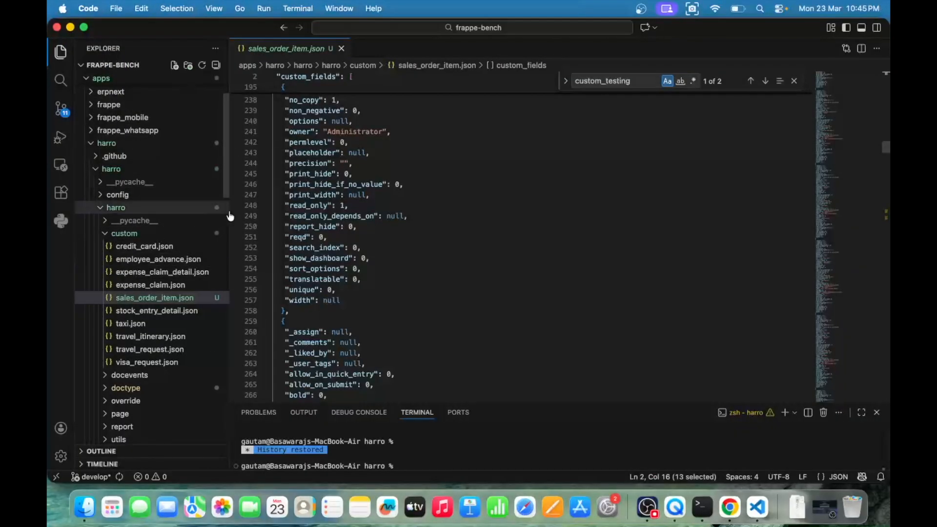
pyautogui.click(414, 257)
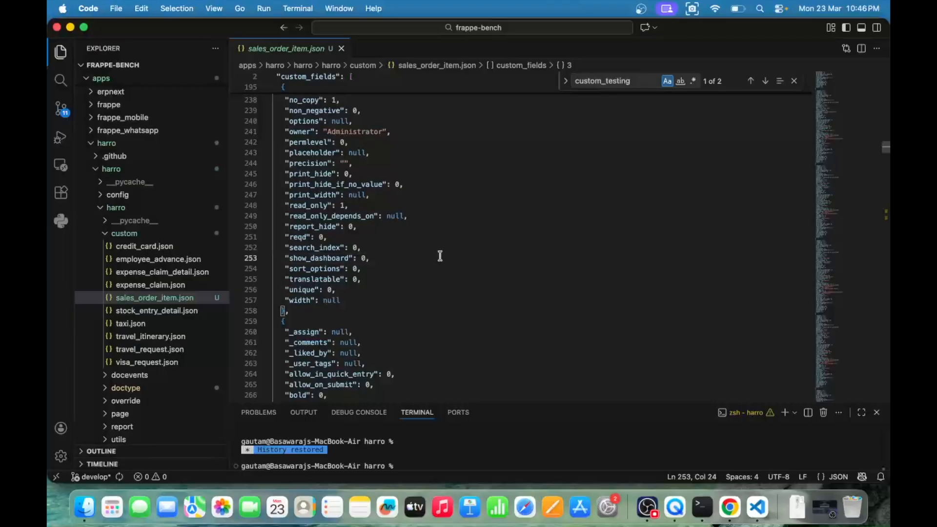
pyautogui.scroll(-5, 440, 255)
pyautogui.scroll(2, 439, 256)
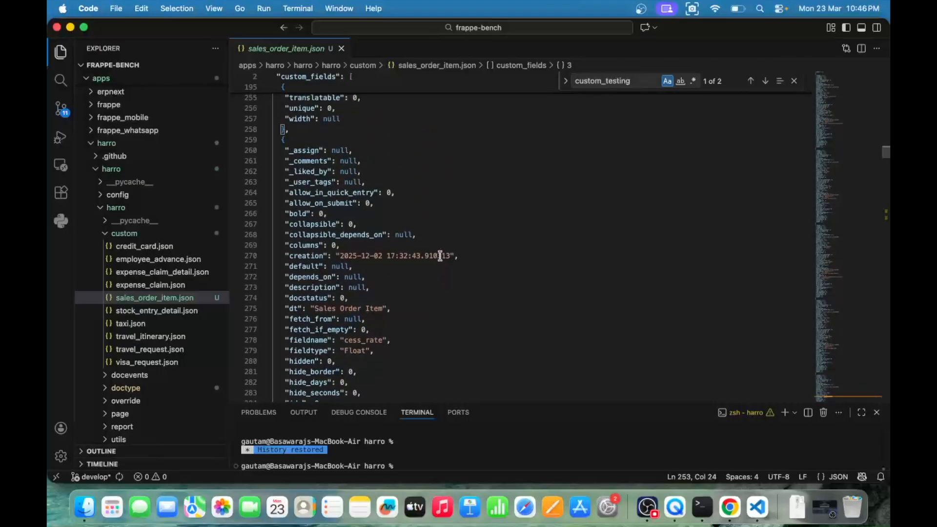
# Step: Check the sync_on_migrate entry at the end of sales_order_item.json
pyautogui.scroll(-20, 439, 255)
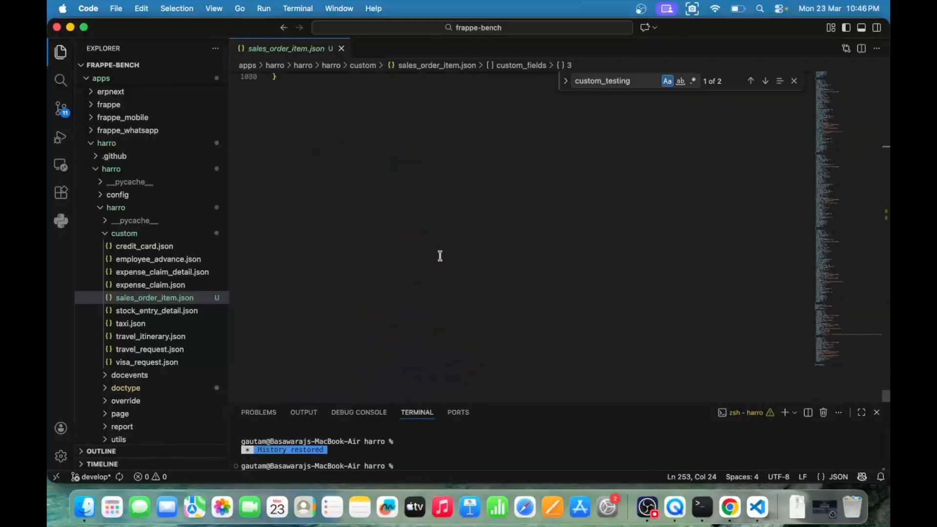
pyautogui.scroll(5, 440, 255)
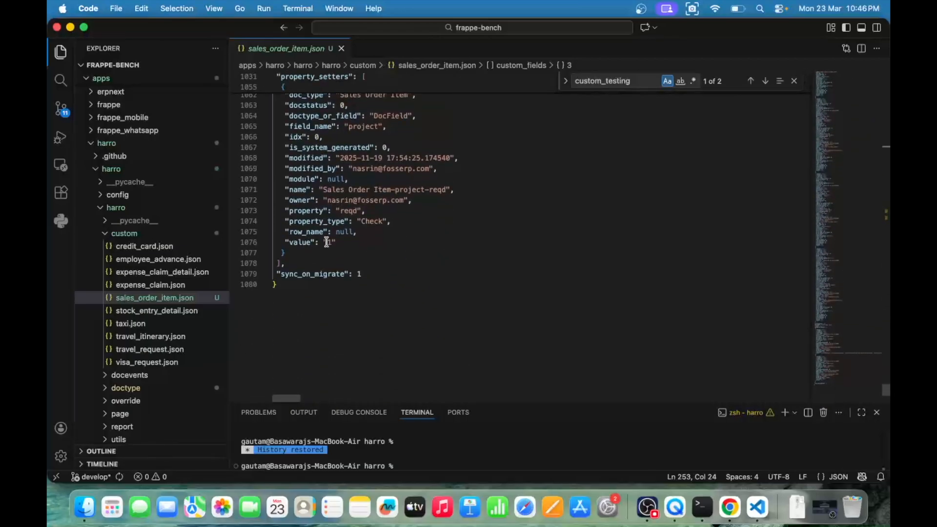
pyautogui.doubleClick(315, 273)
pyautogui.click(367, 274)
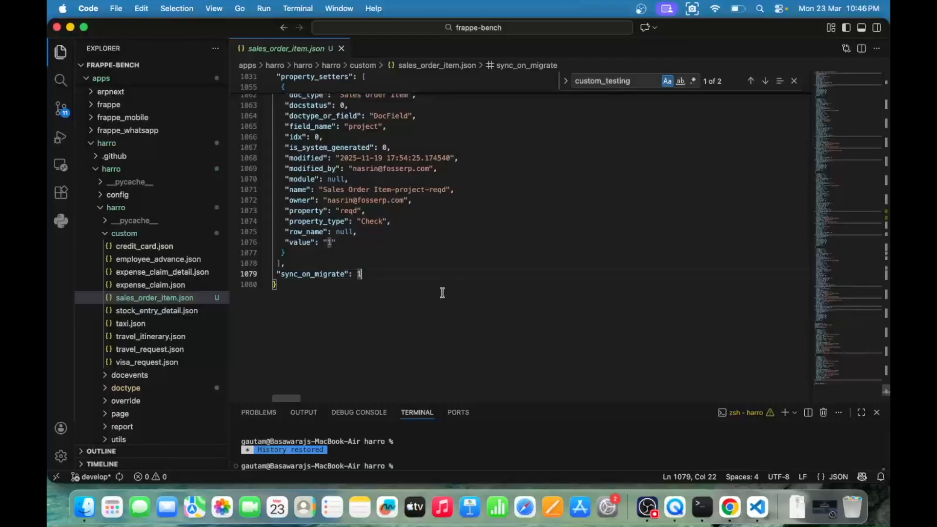
# Step: Switch back to Chrome and review the Testing field's name in the Sales Order Item customization form
pyautogui.press('super+Tab')
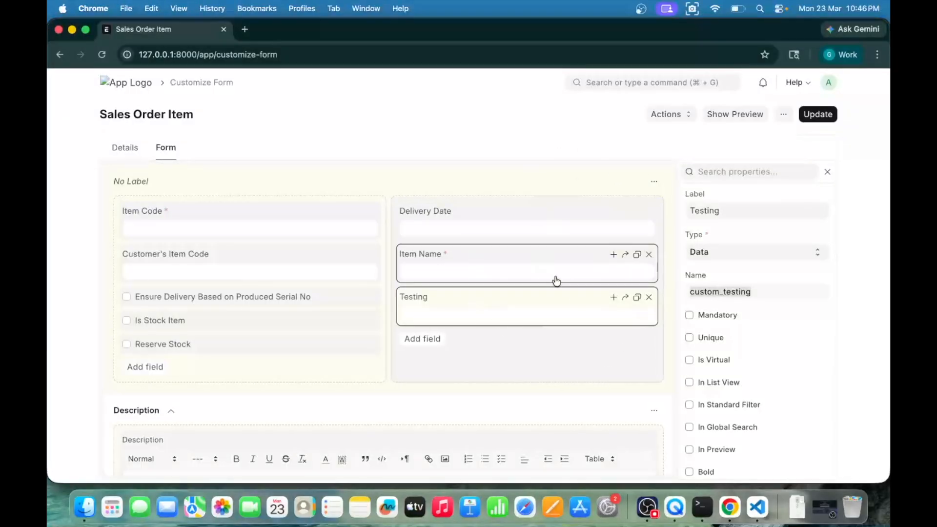
pyautogui.scroll(1, 726, 225)
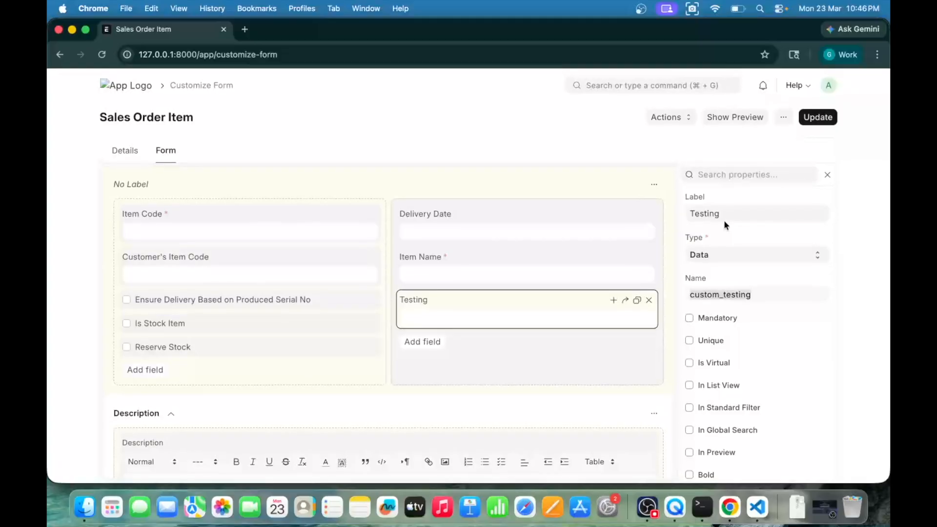
pyautogui.click(738, 294)
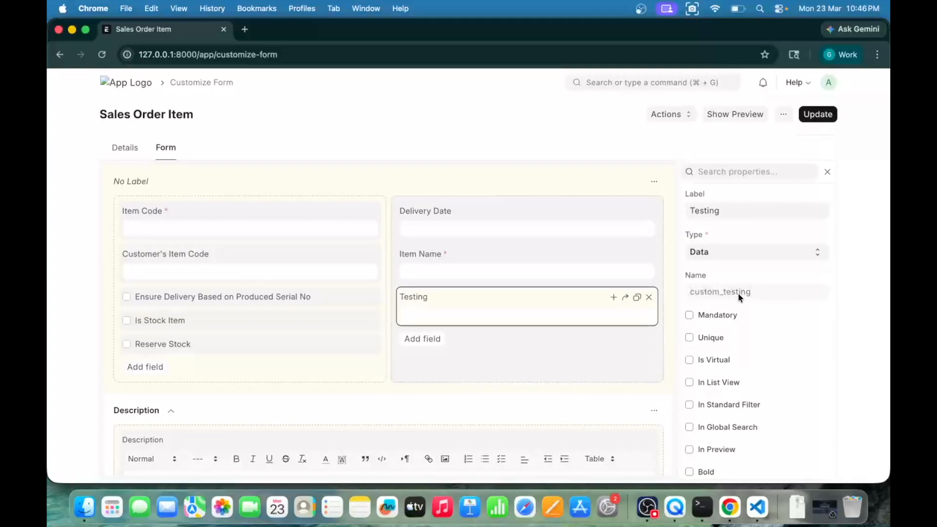